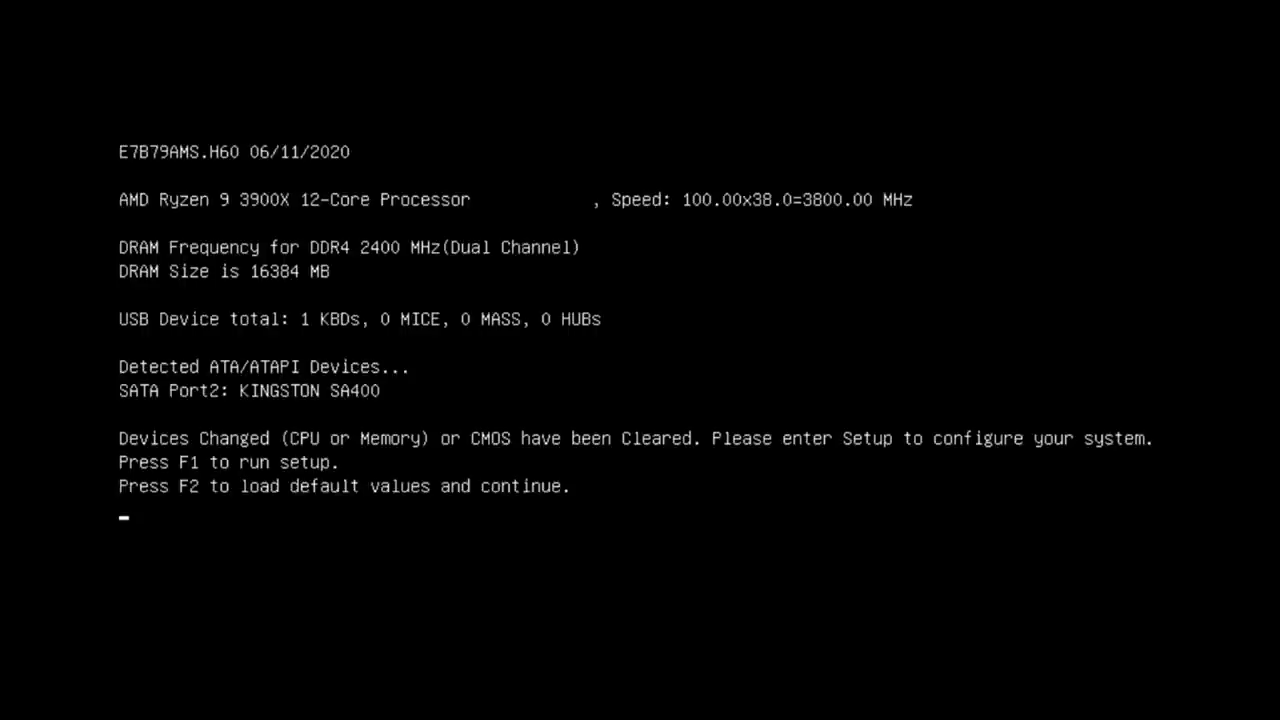
Enter the BIOS setup and switch it to Advanced mode
key("F1")
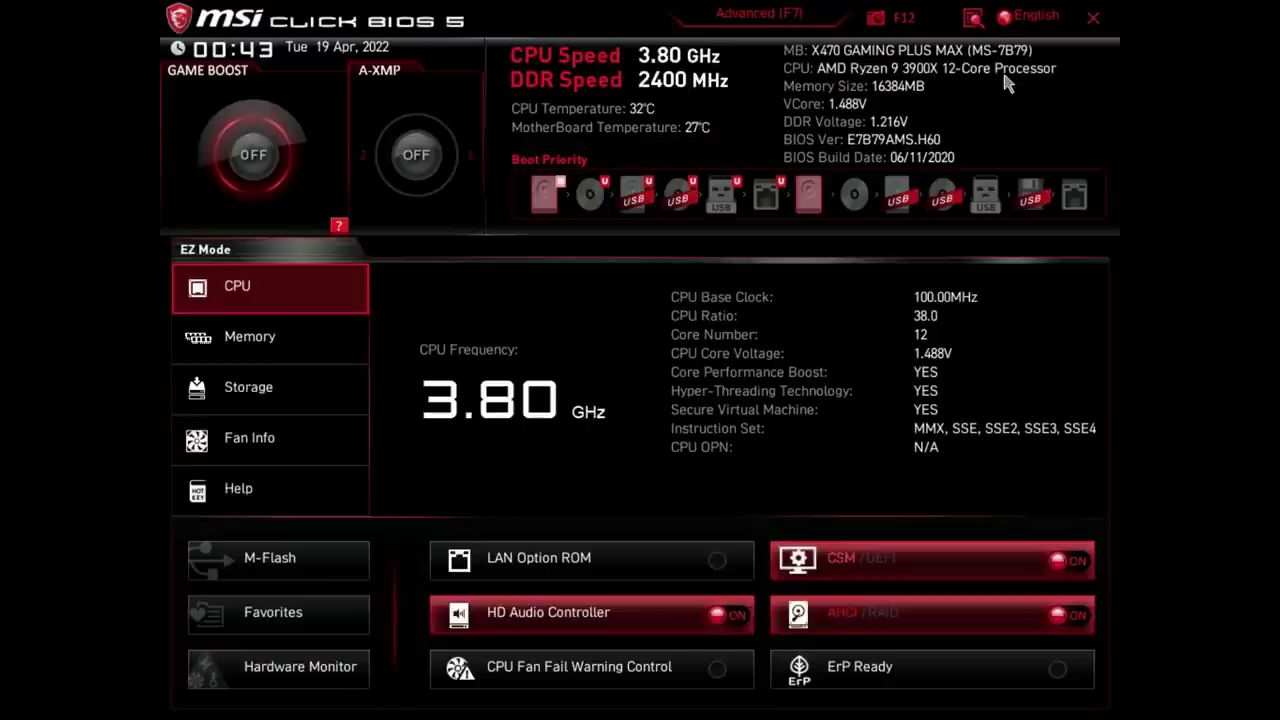
key("F7")
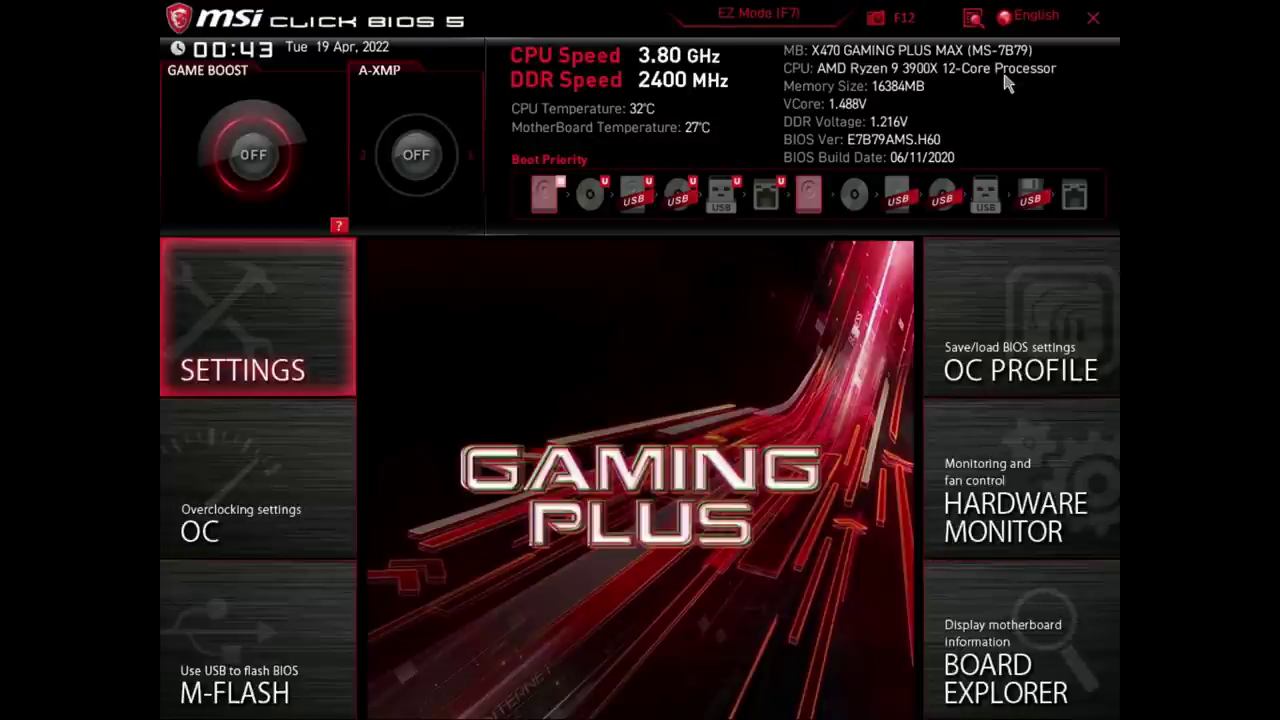
key("F7")
key("F7")
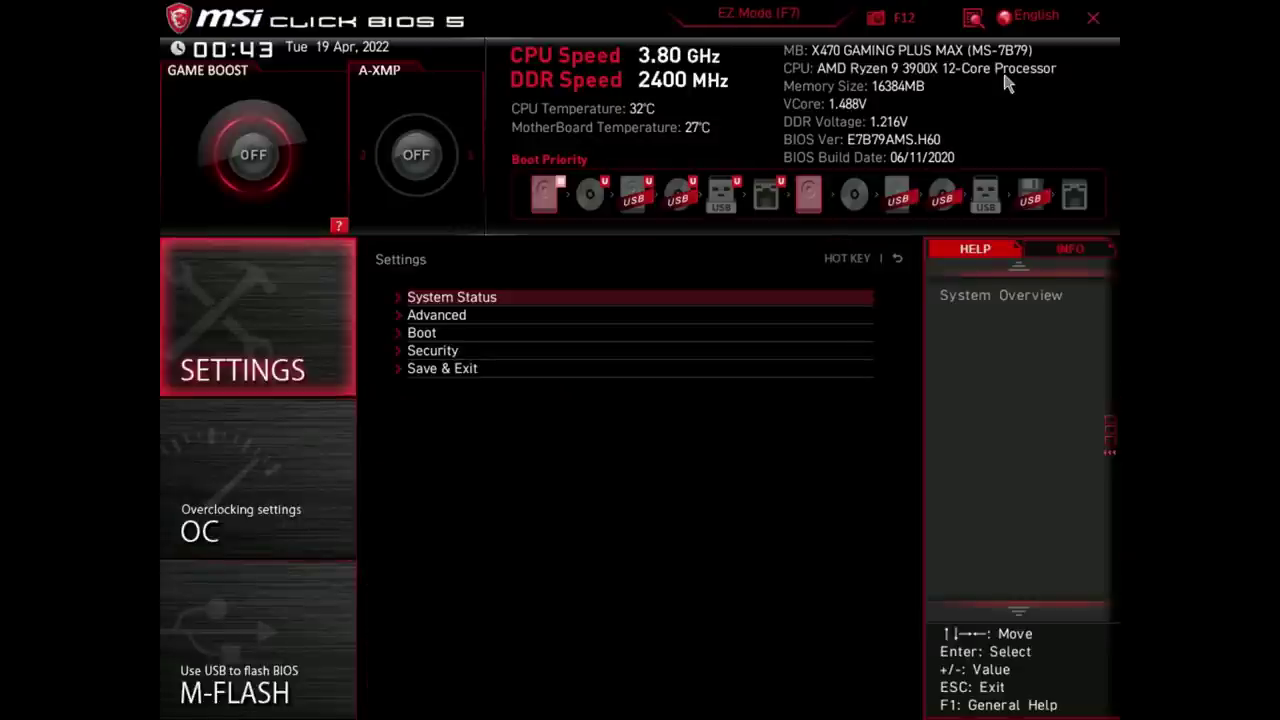
Open Power Management Setup in the Advanced motherboard settings
key("Down")
key("Return")
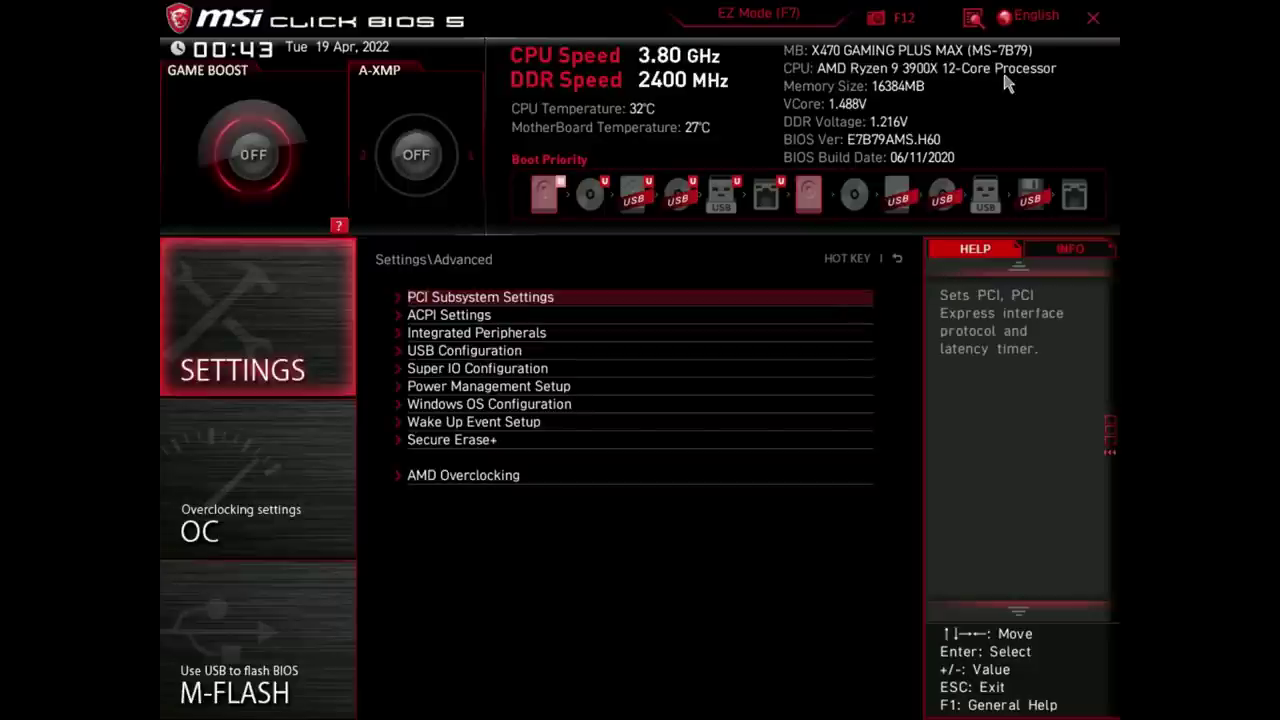
key("Down")
key("Down")
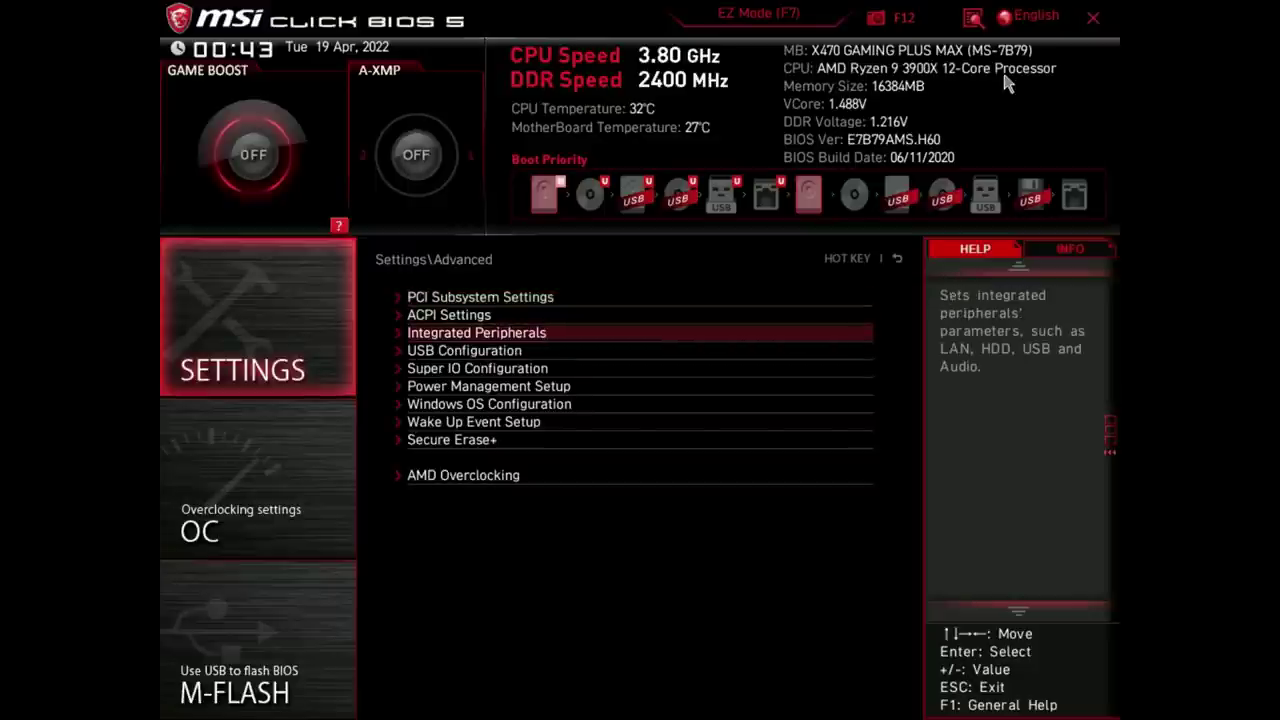
key("Down")
key("Down")
key("Down")
key("Return")
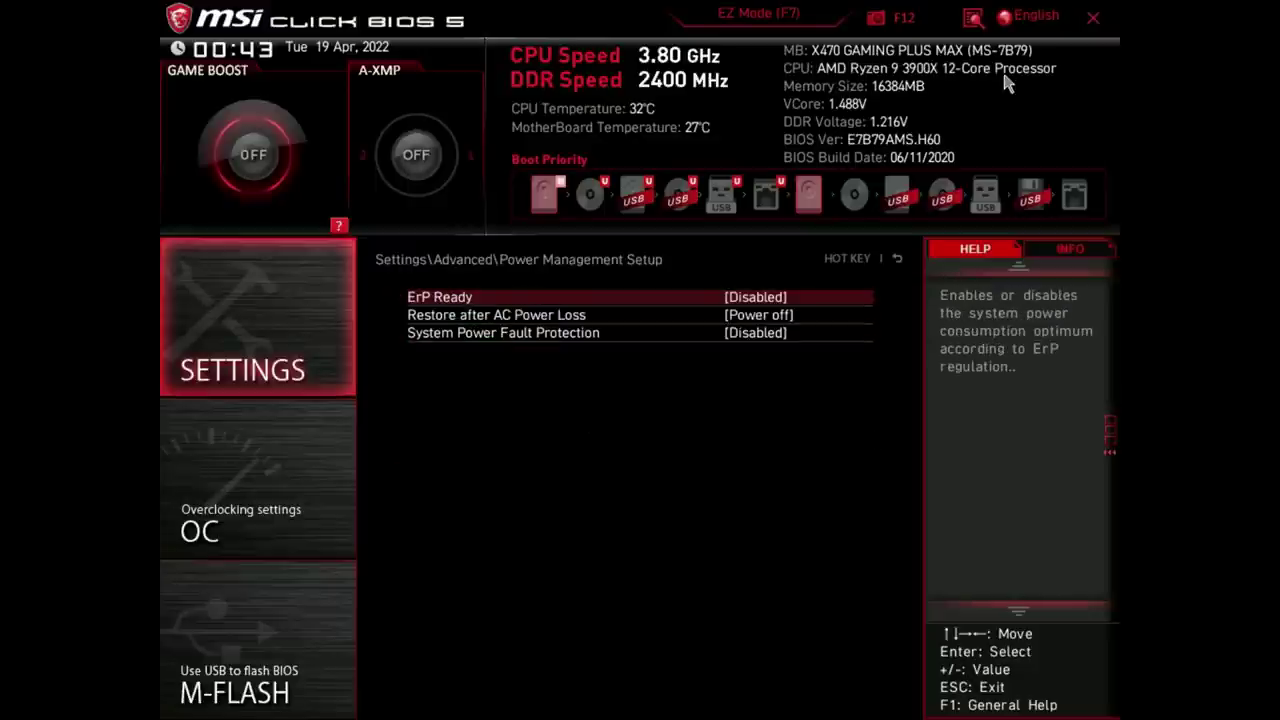
Set Restore after AC Power Loss to Power On and return to the main Settings list
key("Down")
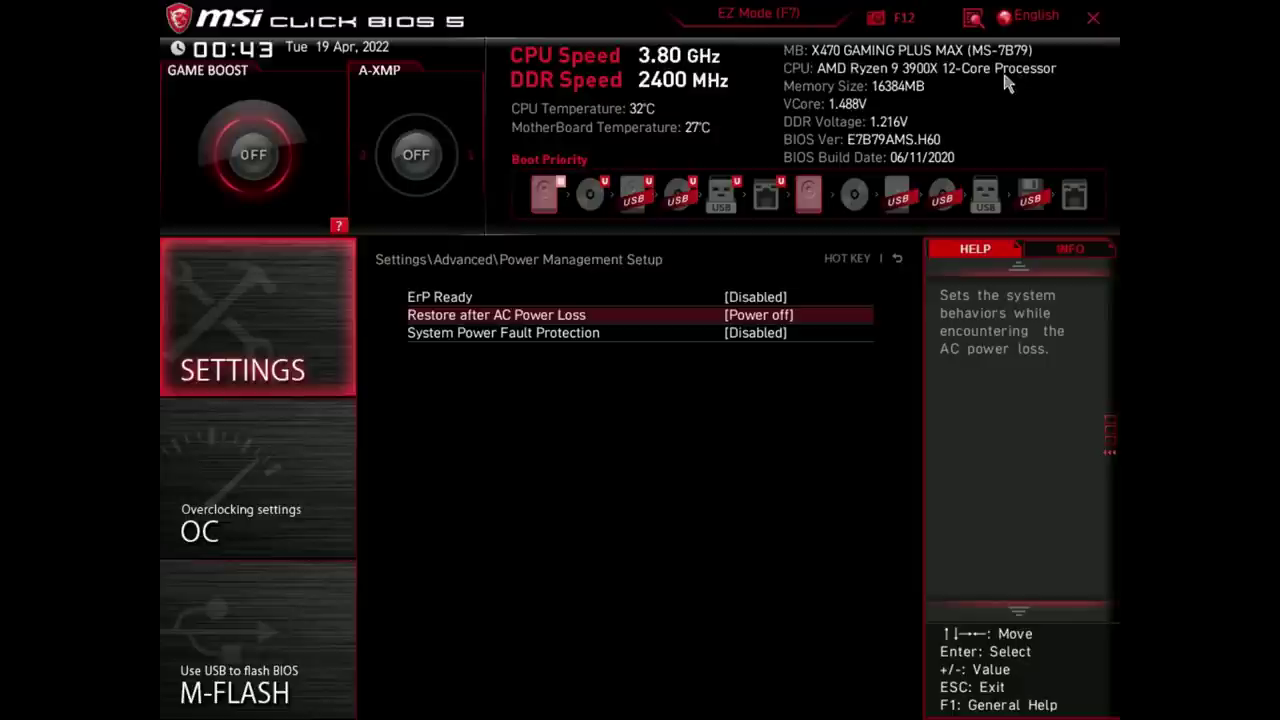
key("Return")
key("Down")
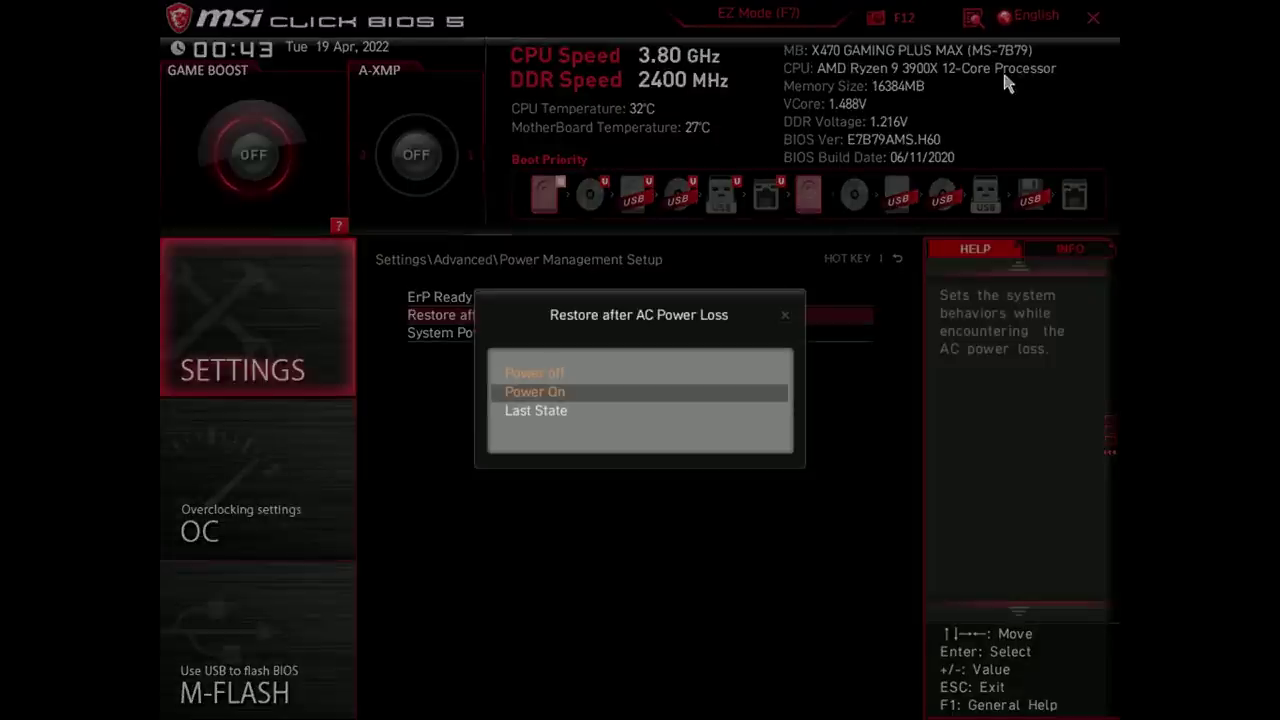
key("Return")
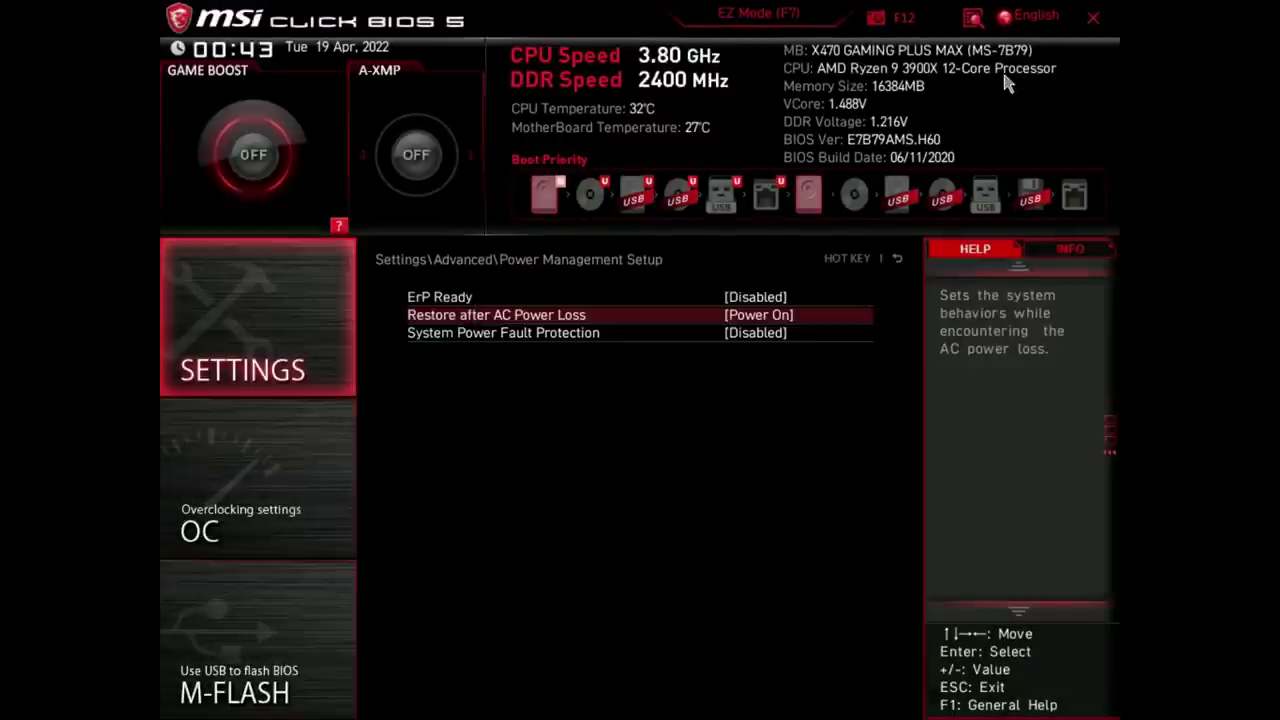
key("Escape")
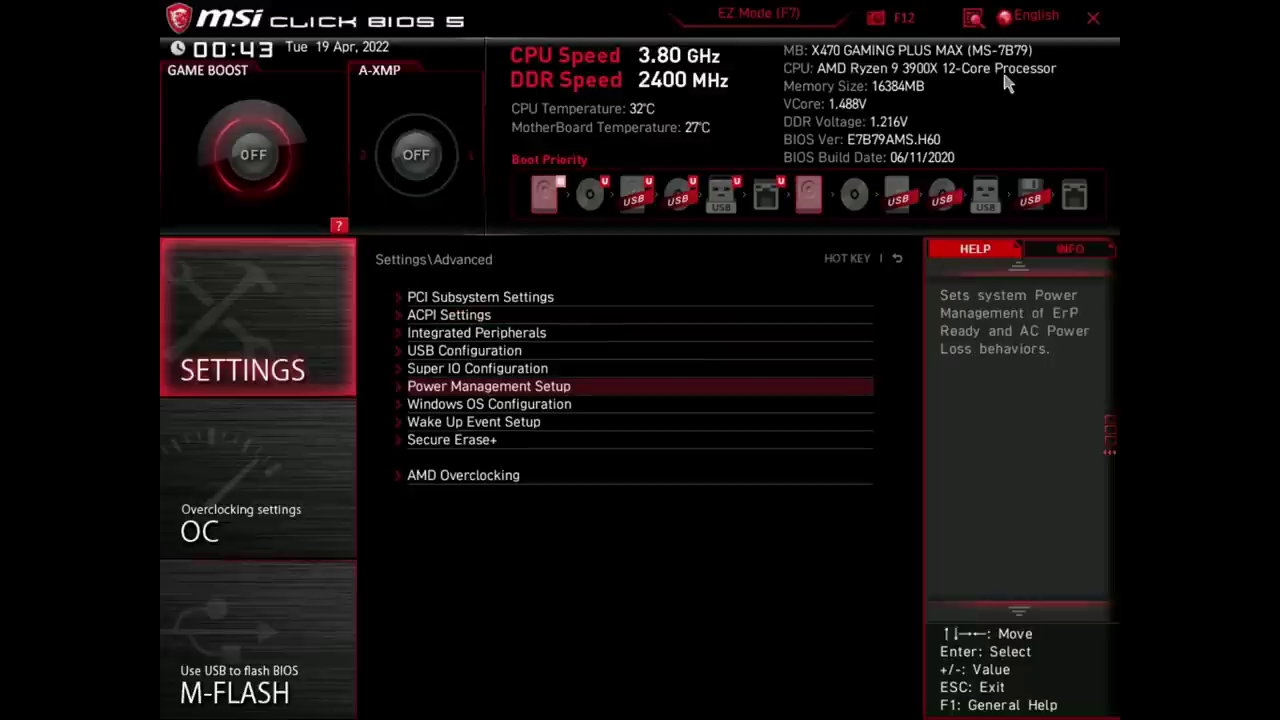
key("Escape")
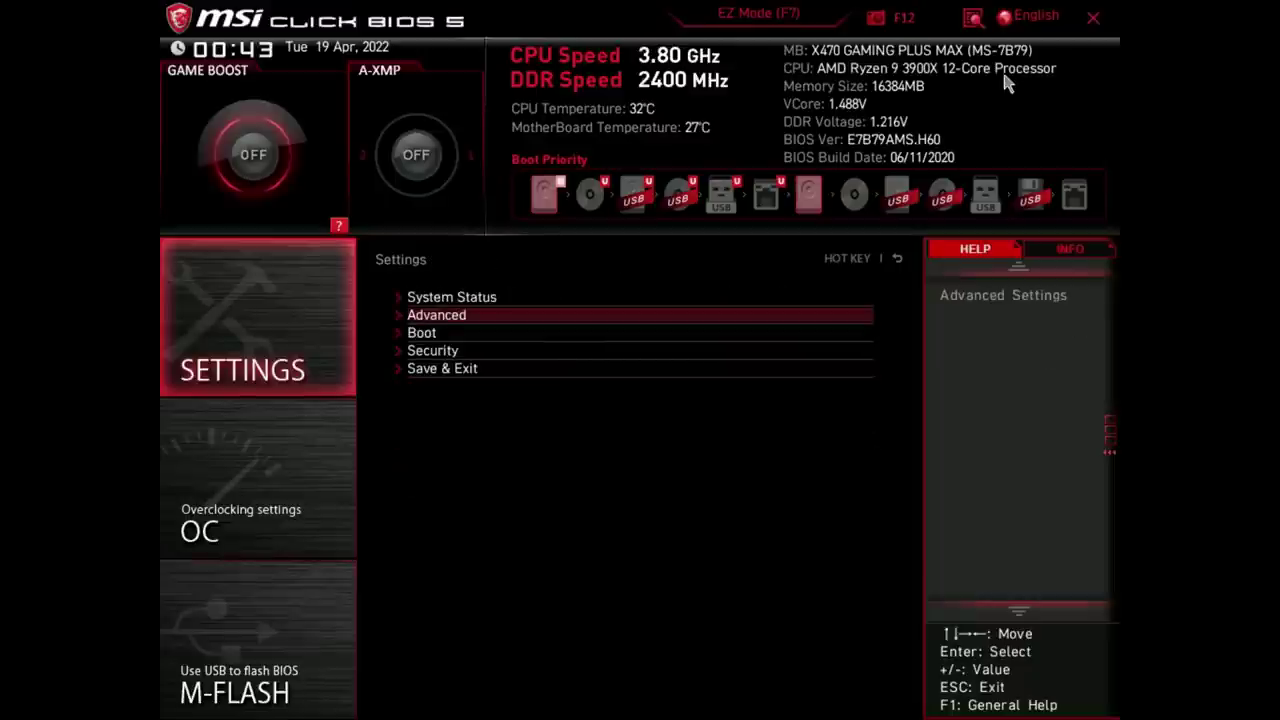
Leave the motherboard settings and open the overclocking settings
key("Escape")
key("Down")
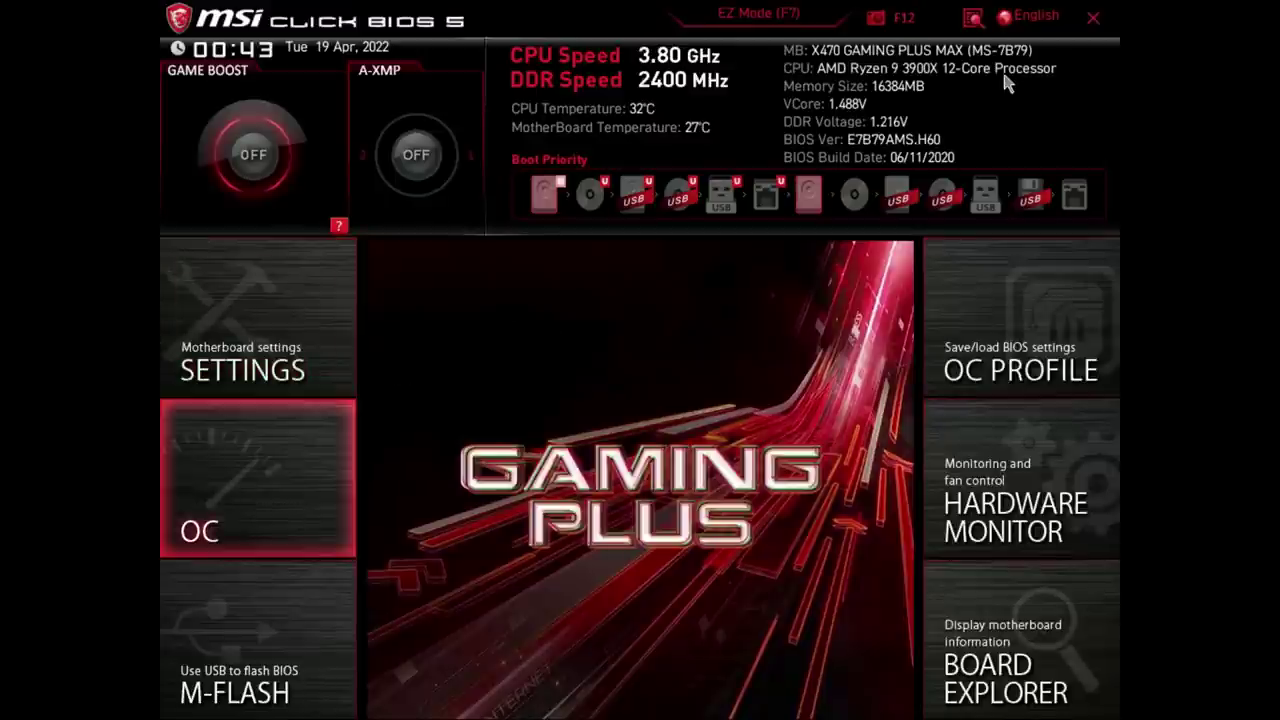
key("Return")
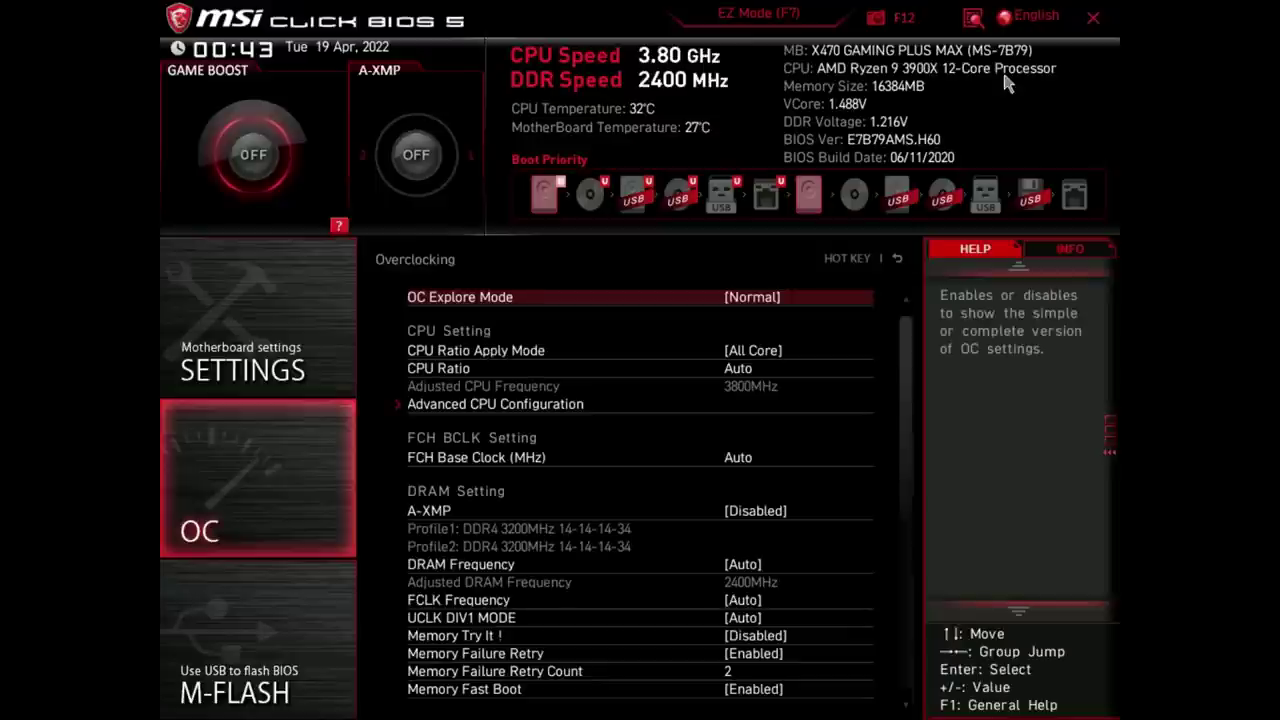
Examine the Advanced CPU Configuration options in the overclocking settings
key("Down")
key("Down")
key("Up")
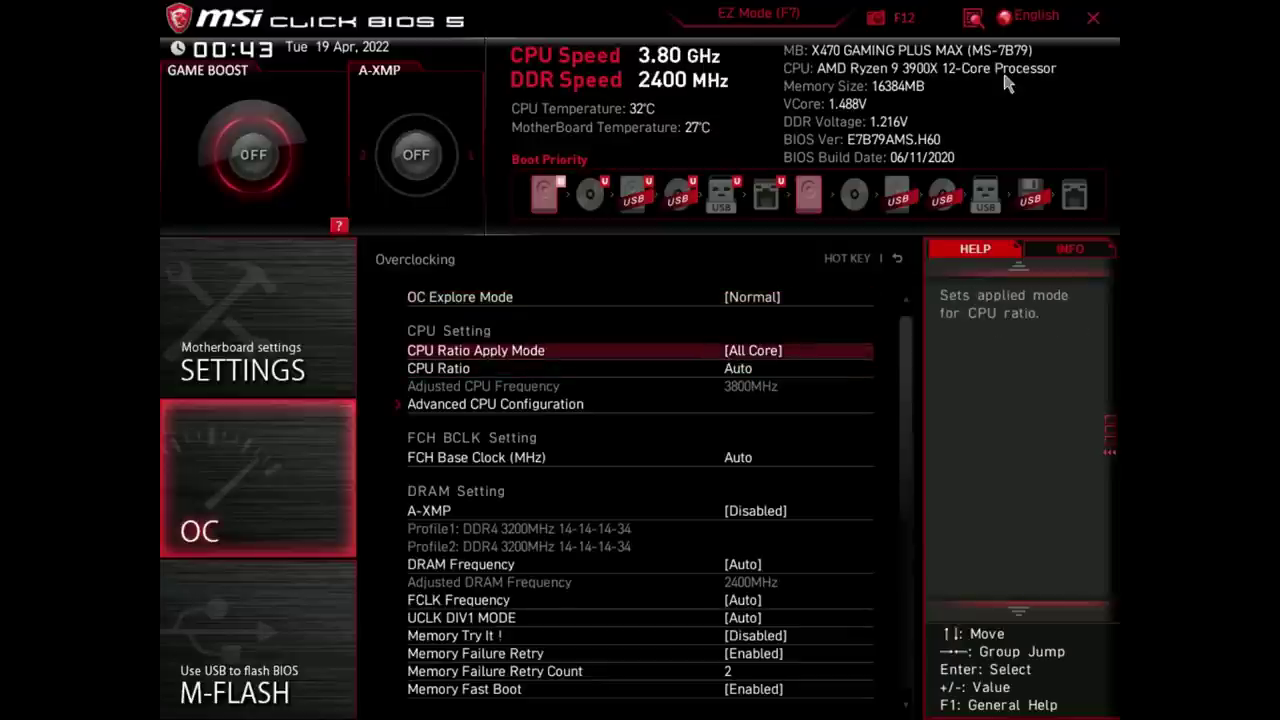
key("Down")
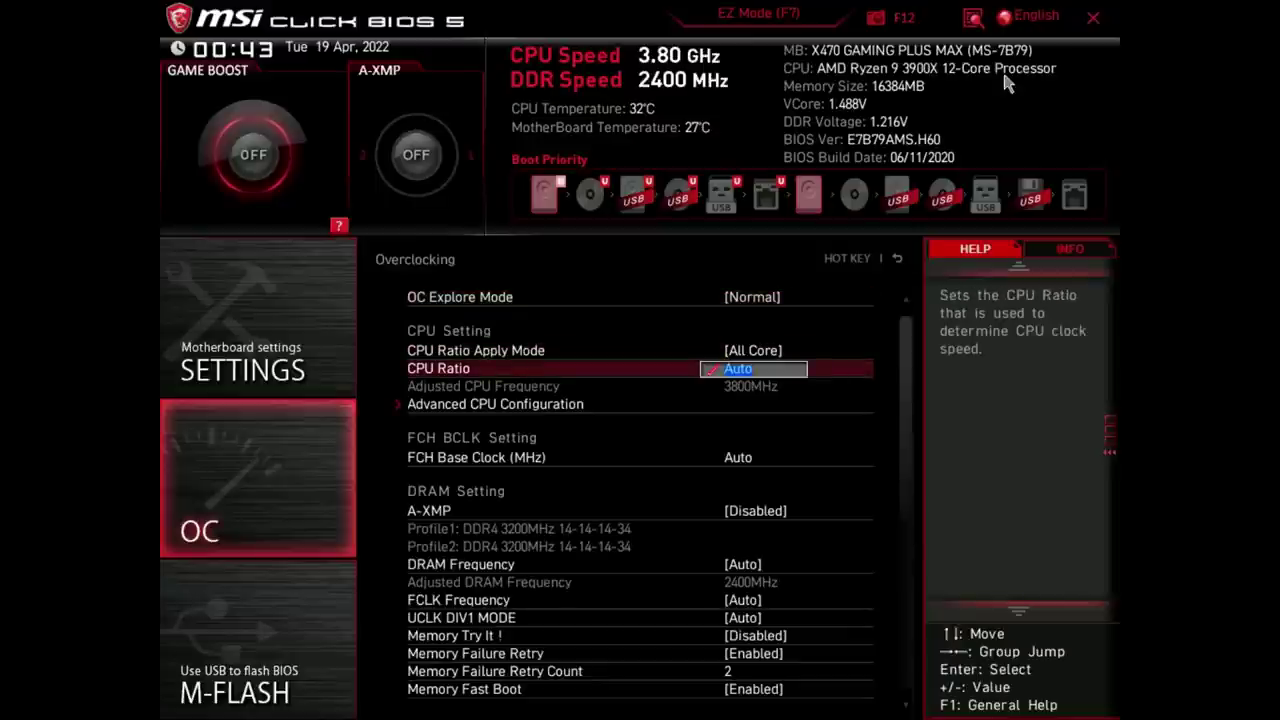
key("Down")
key("Return")
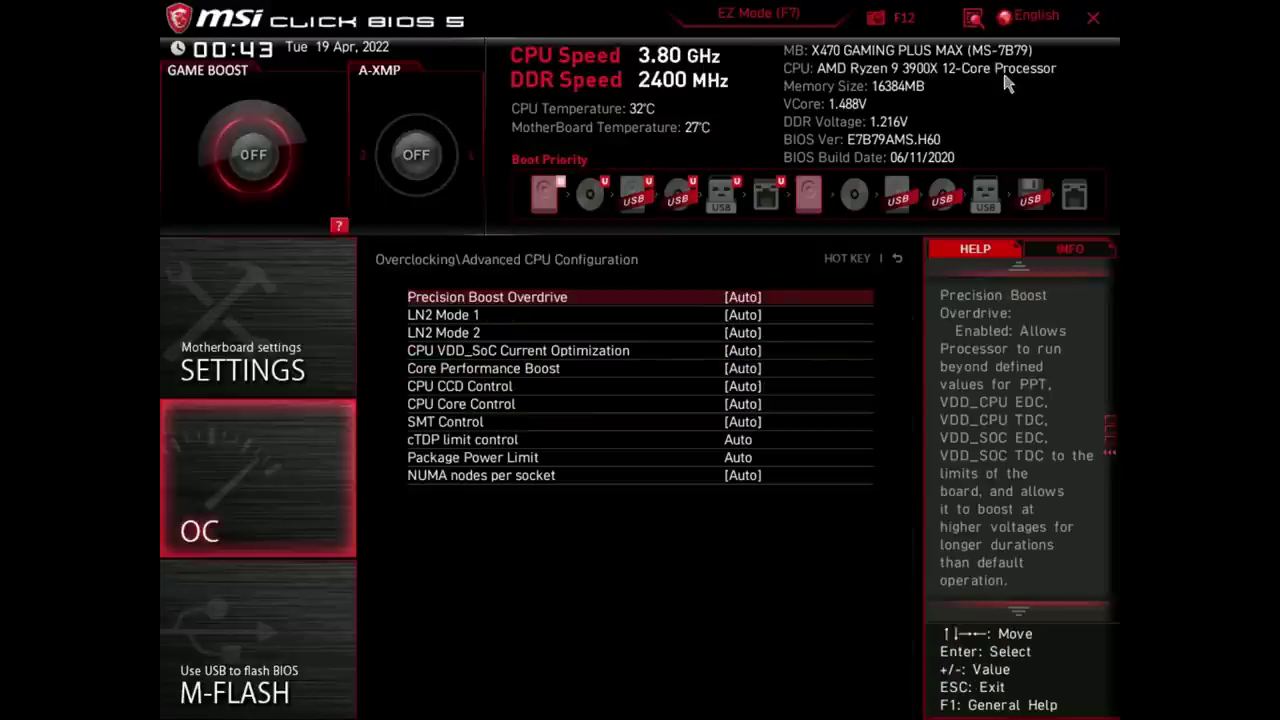
key("Escape")
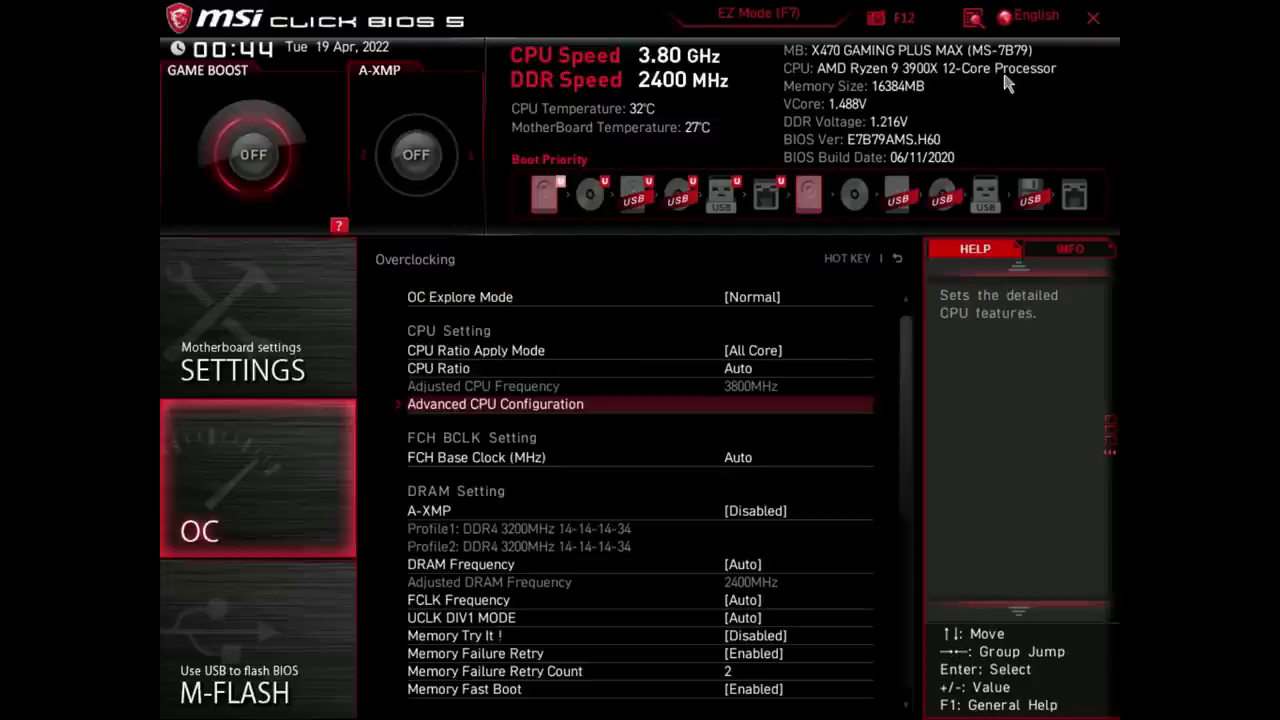
Try Per CCX as the CPU Ratio Apply Mode and revert it to All Core
key("Up")
key("Up")
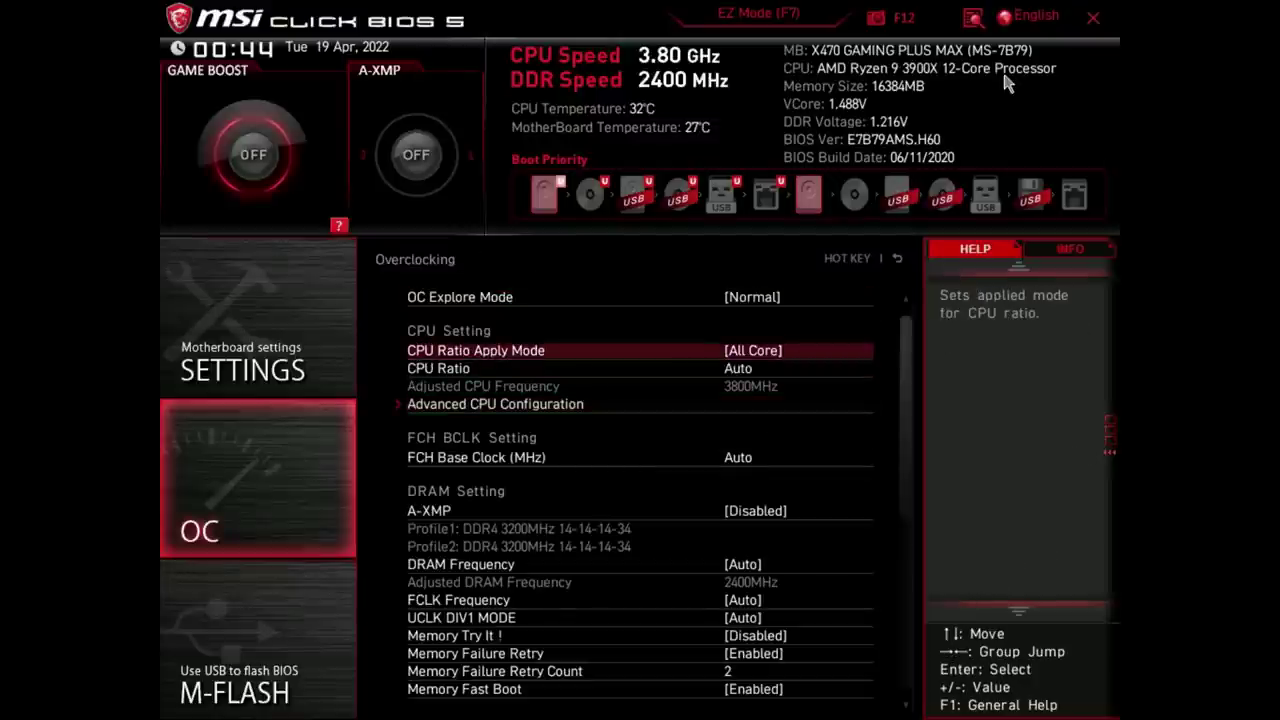
key("plus")
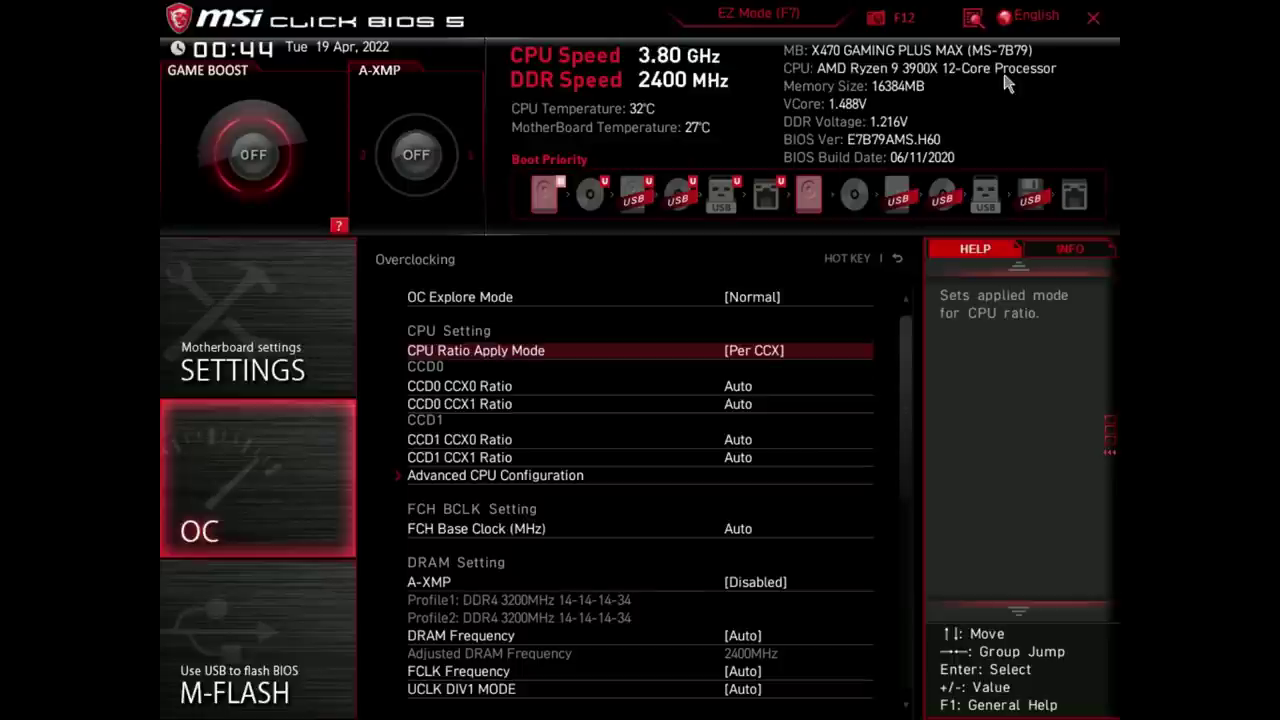
key("minus")
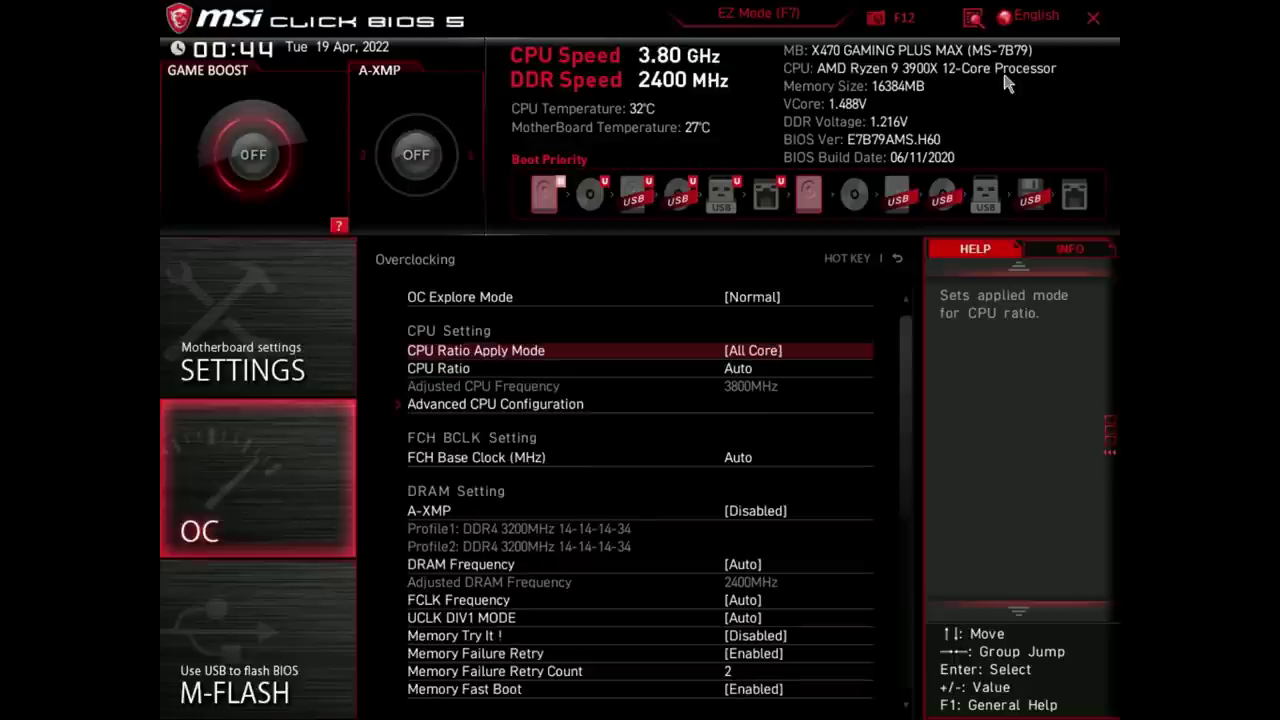
Set the all-core CPU Ratio to 38.00
key("Down")
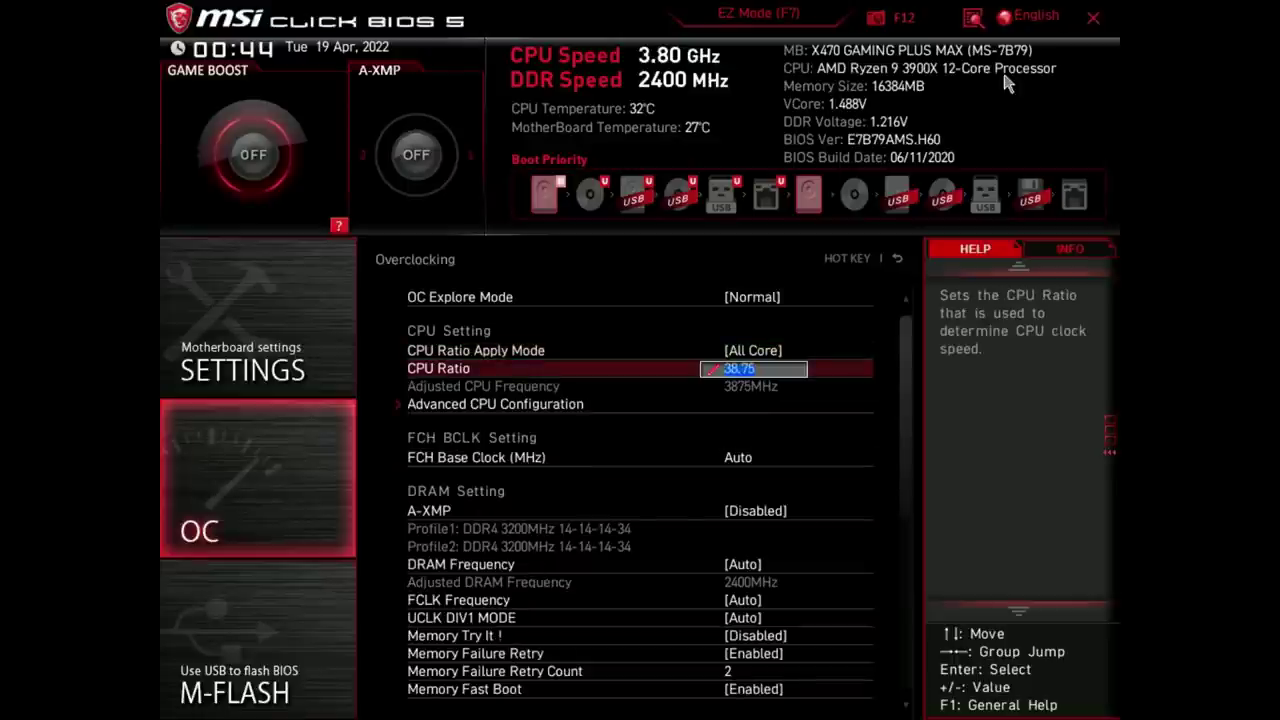
key("Down")
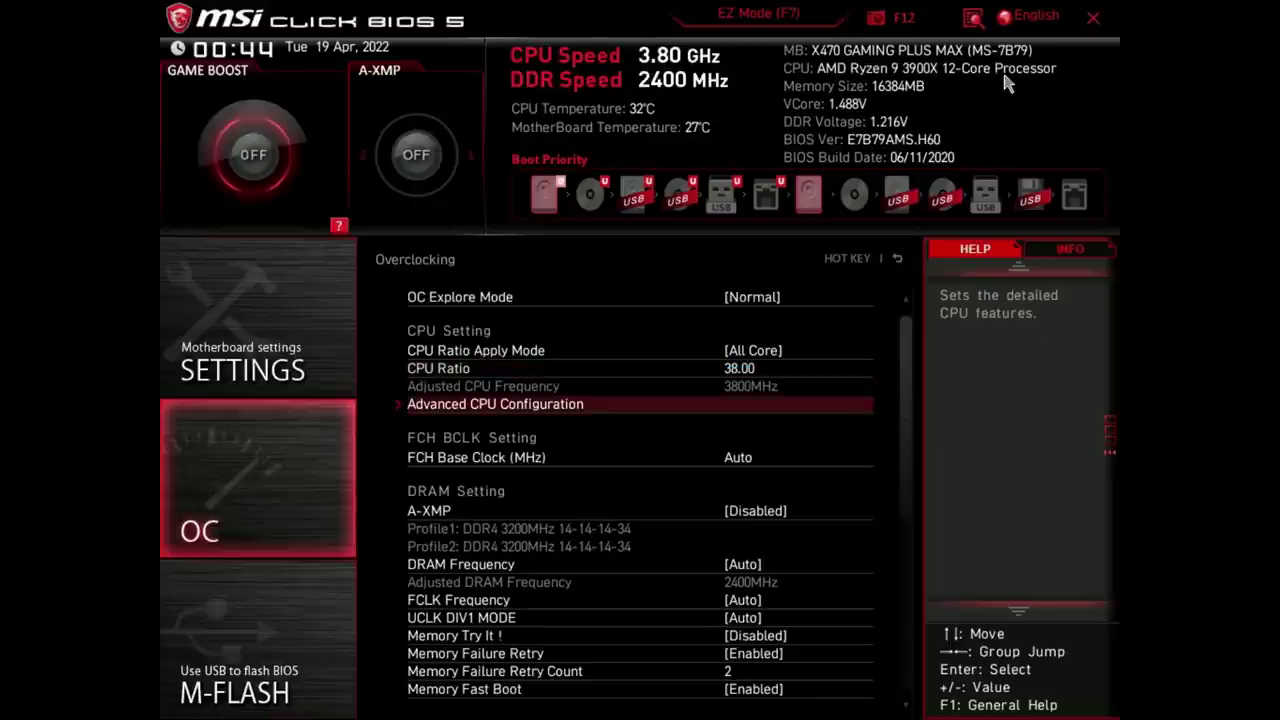
key("Up")
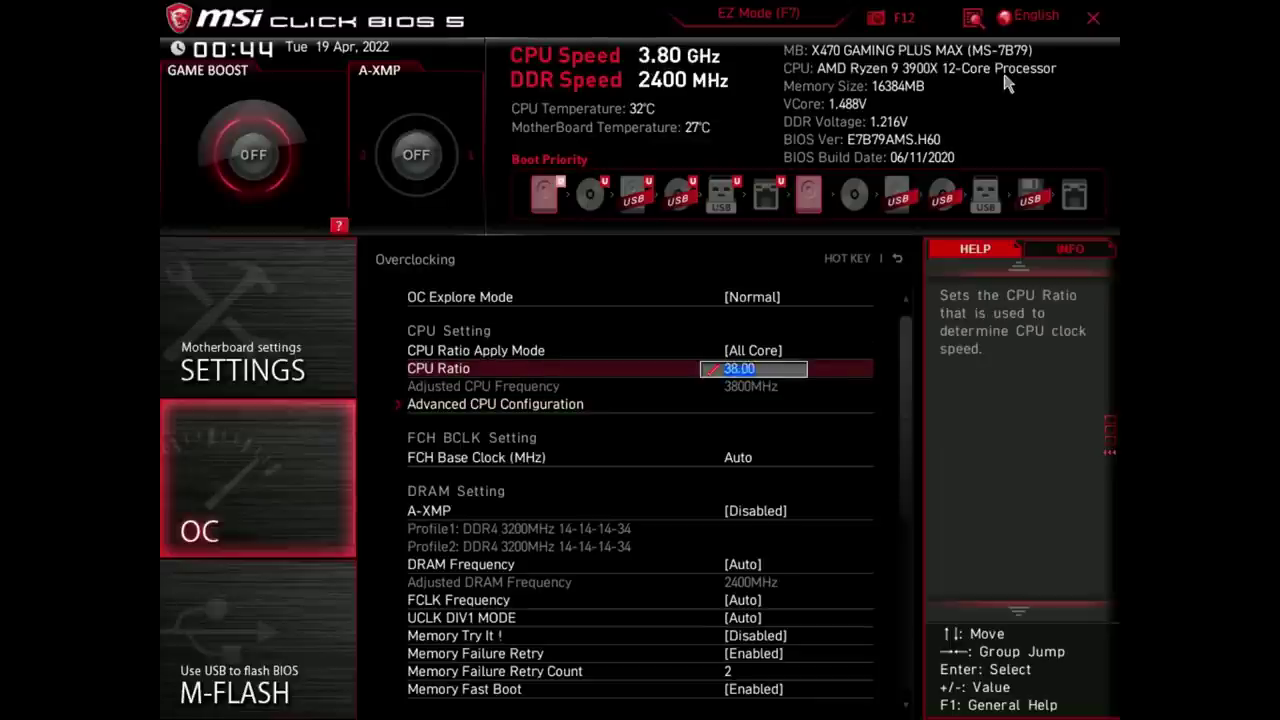
Look through the memory and voltage options in the overclocking settings, down to the DRAM CH_B VREF Voltage
key("Down")
key("Down")
key("Down")
key("Down")
key("Down")
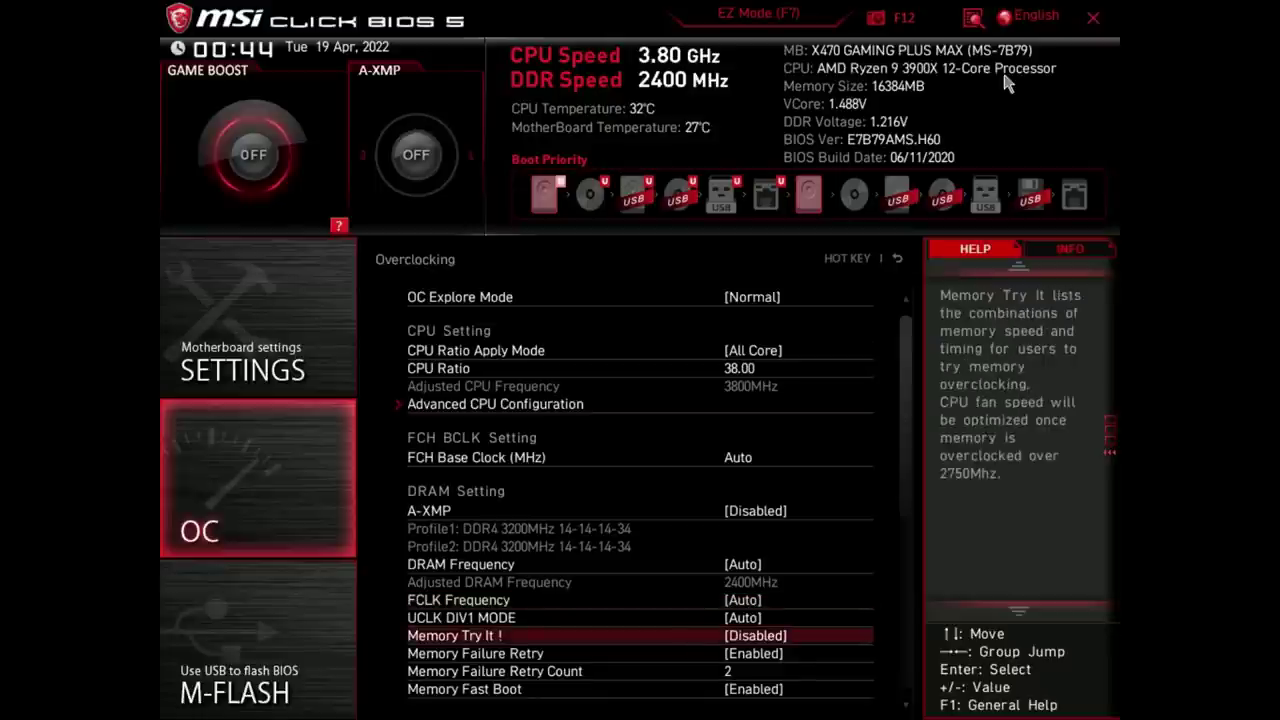
key("Down")
key("Down")
key("Down")
key("Down")
key("Down")
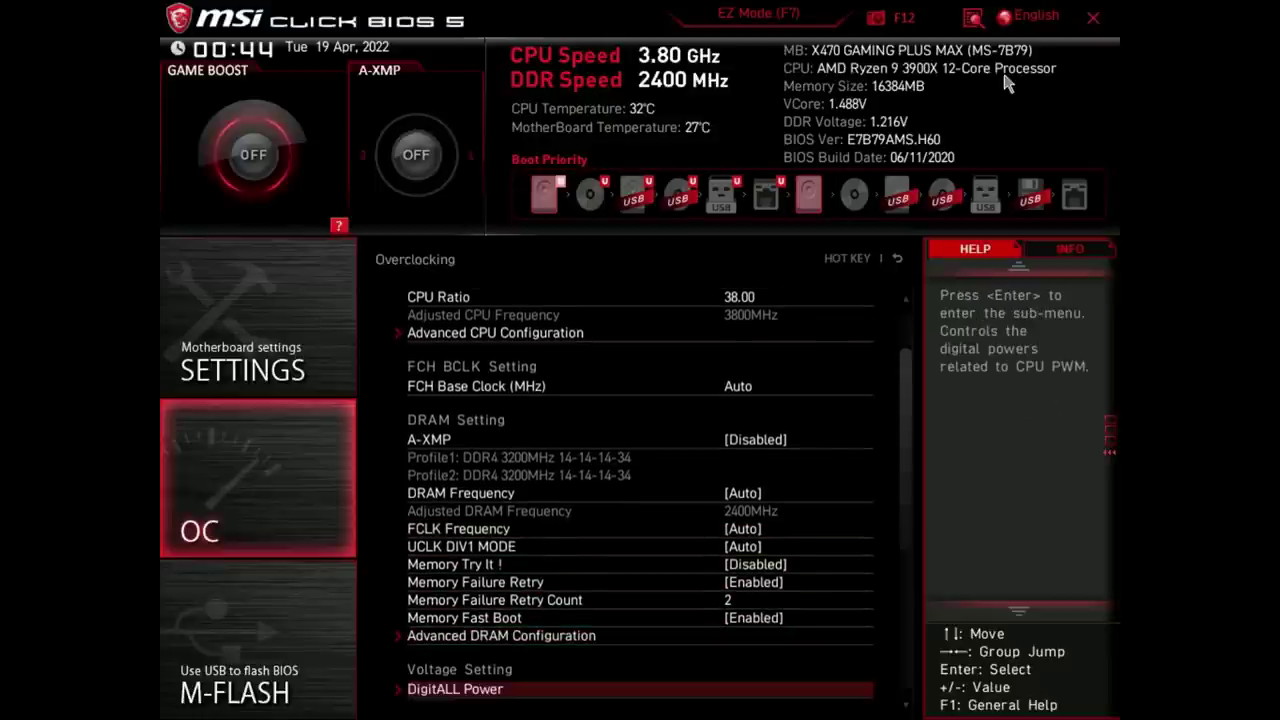
key("Down")
key("Down")
key("Down")
key("Down")
key("Down")
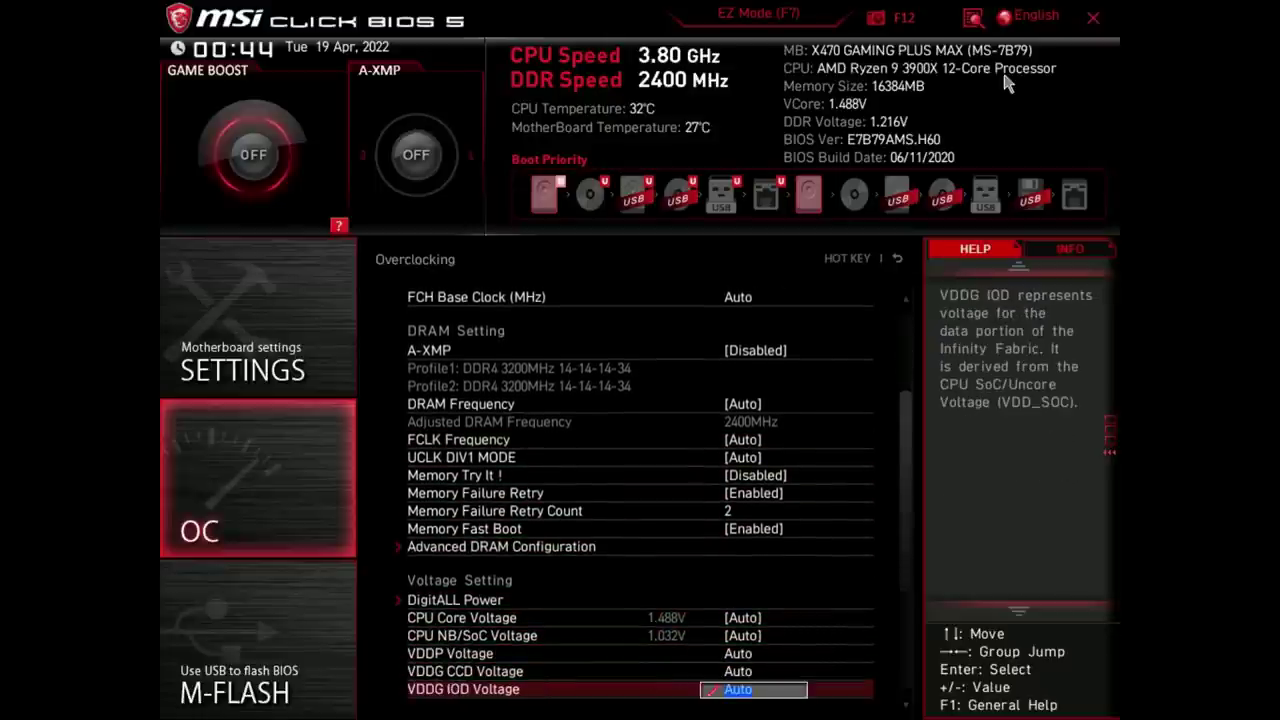
key("Down")
key("Down")
key("Down")
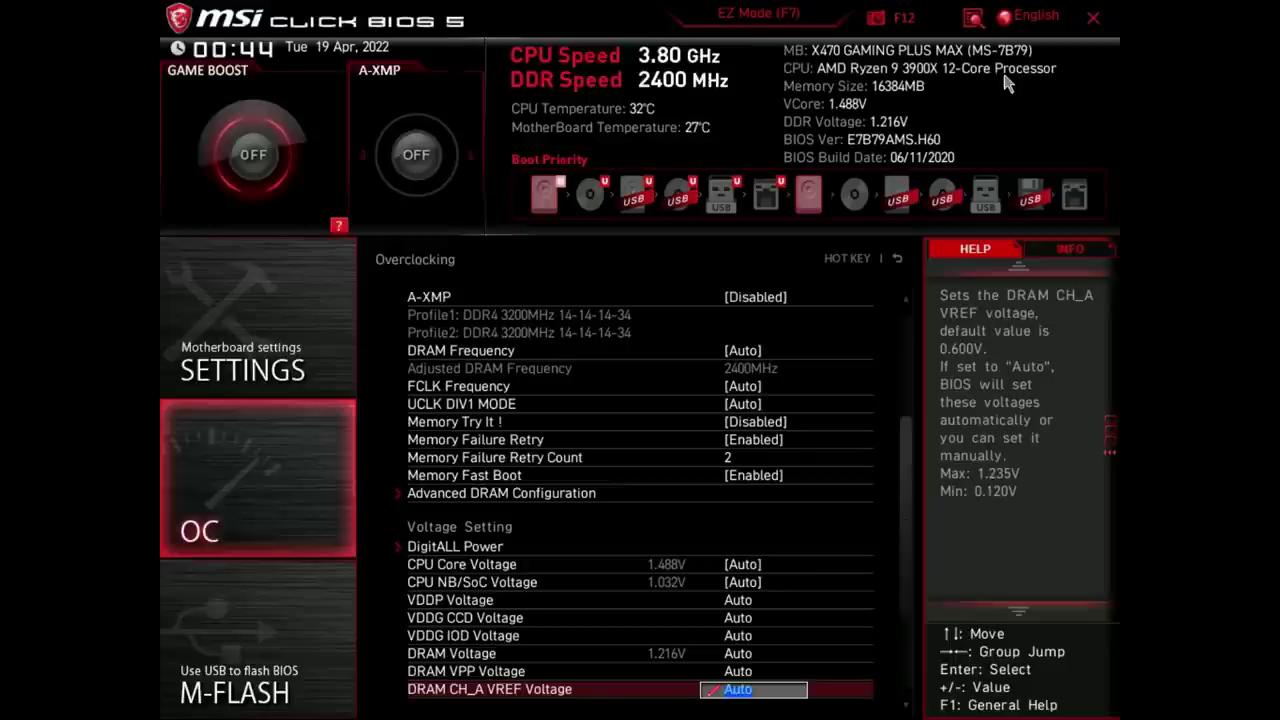
key("Down")
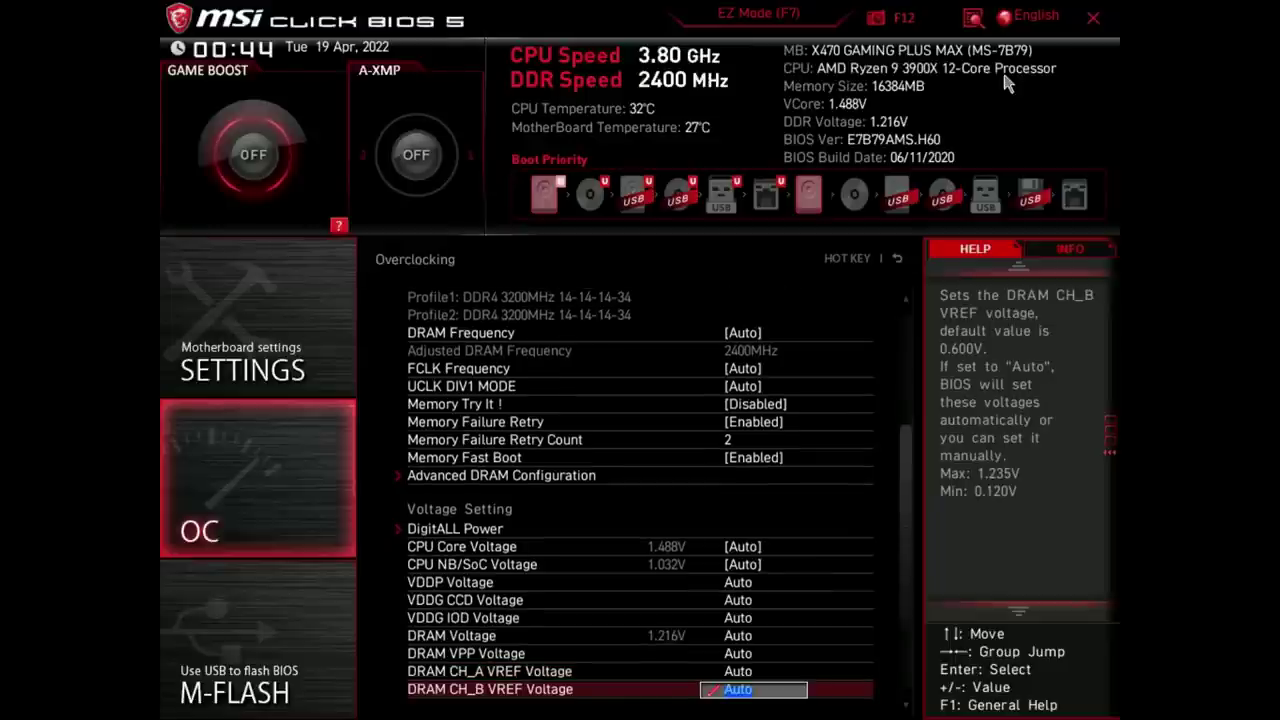
Set CPU Core Voltage to Override Mode with an override voltage of 1.0000 V
key("Up")
key("Up")
key("Up")
key("Up")
key("Up")
key("Up")
key("Up")
key("Up")
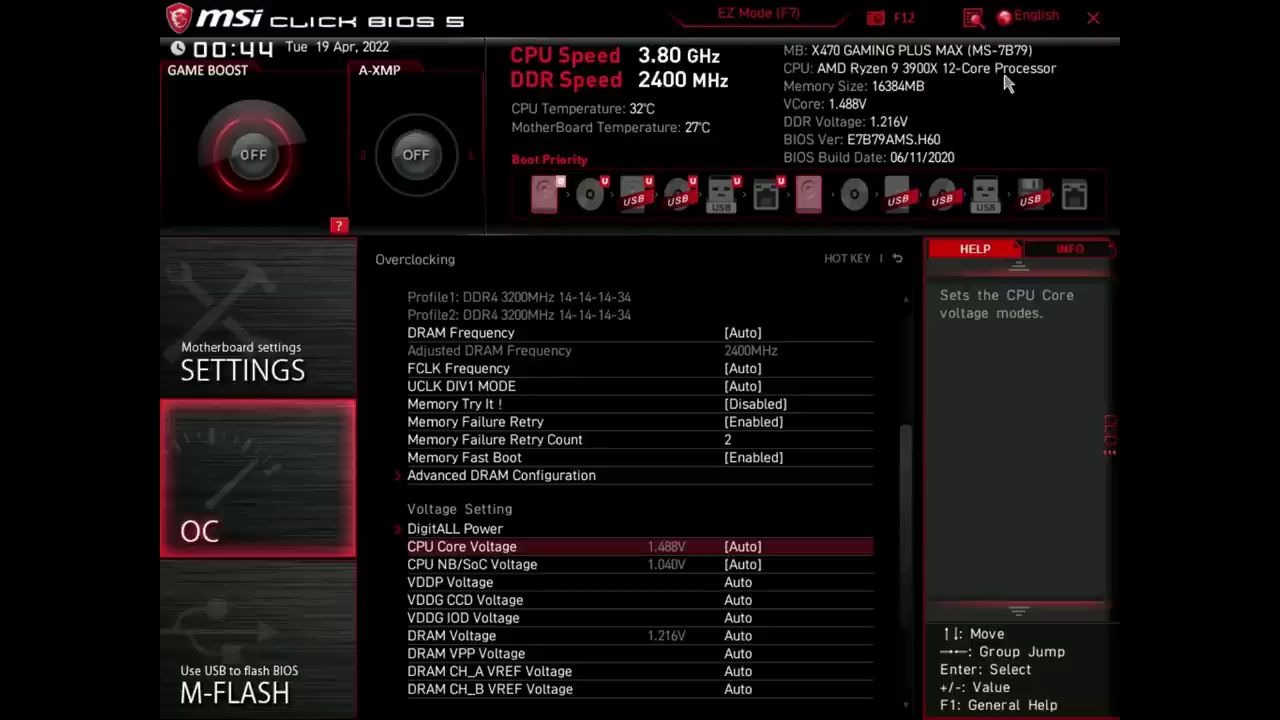
key("plus")
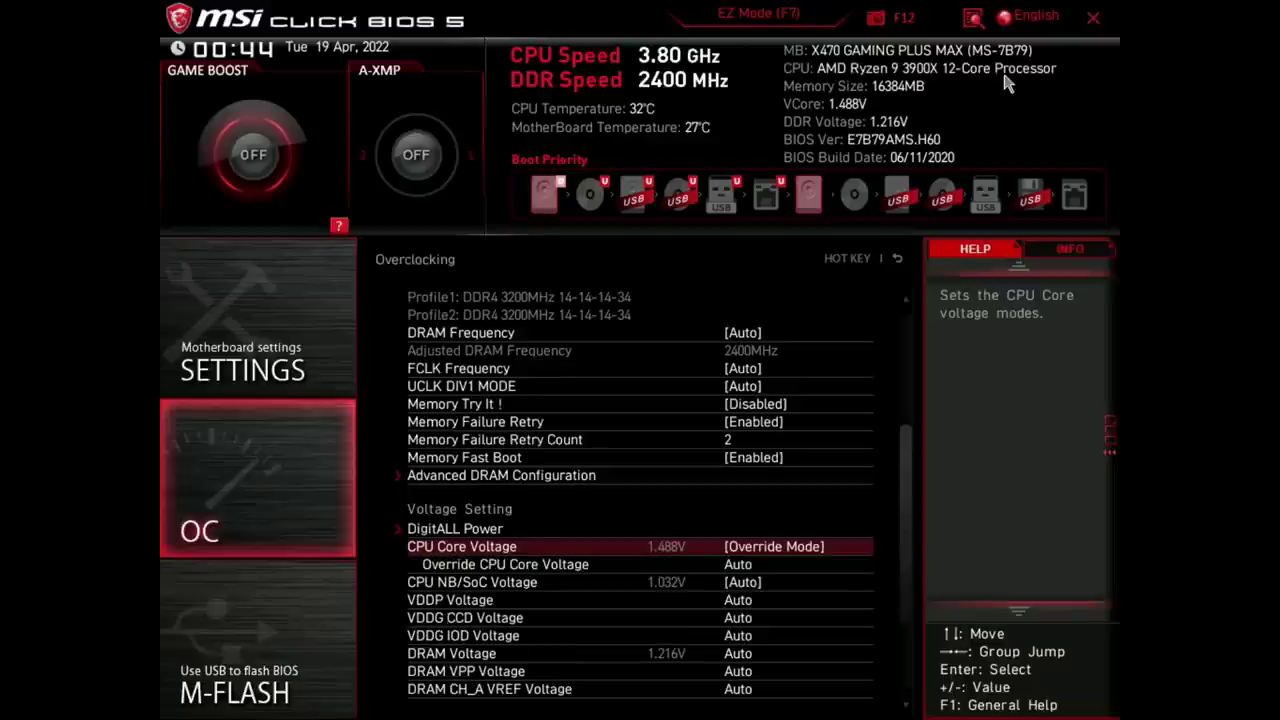
key("Down")
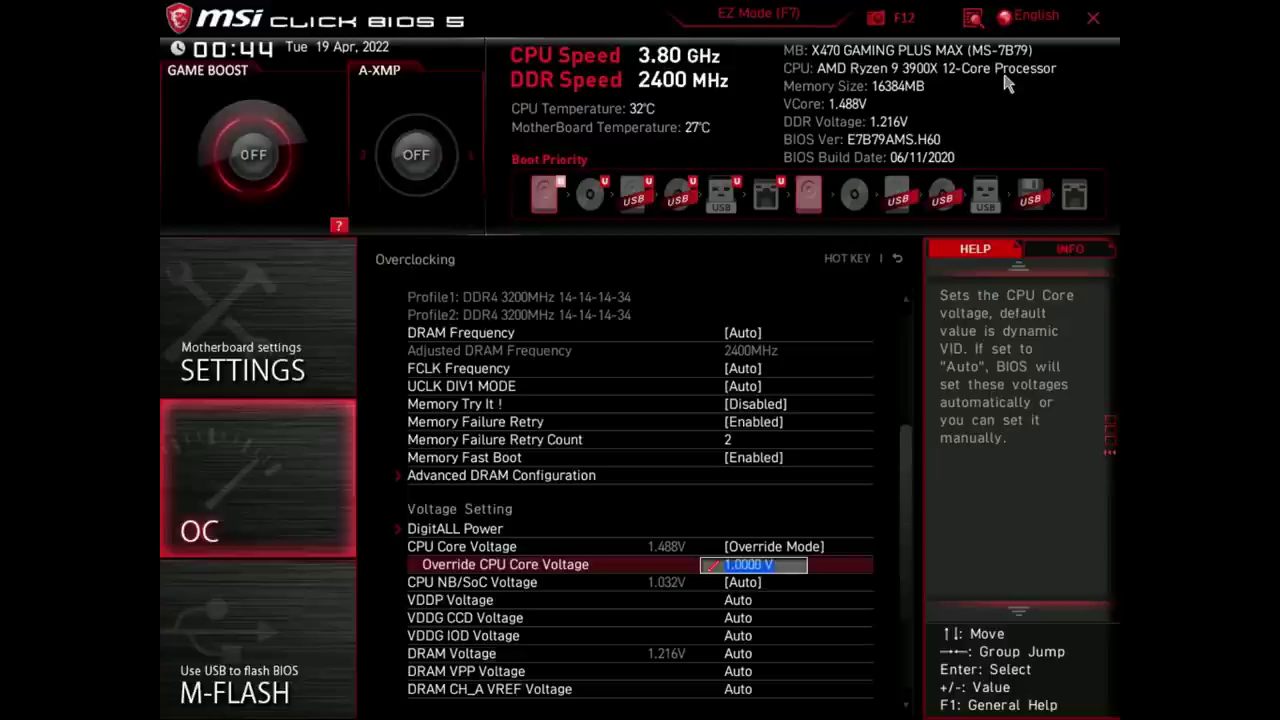
key("Return")
Examine the available DRAM Frequency options and close the list without choosing one
key("Up")
key("Up")
key("Up")
key("Up")
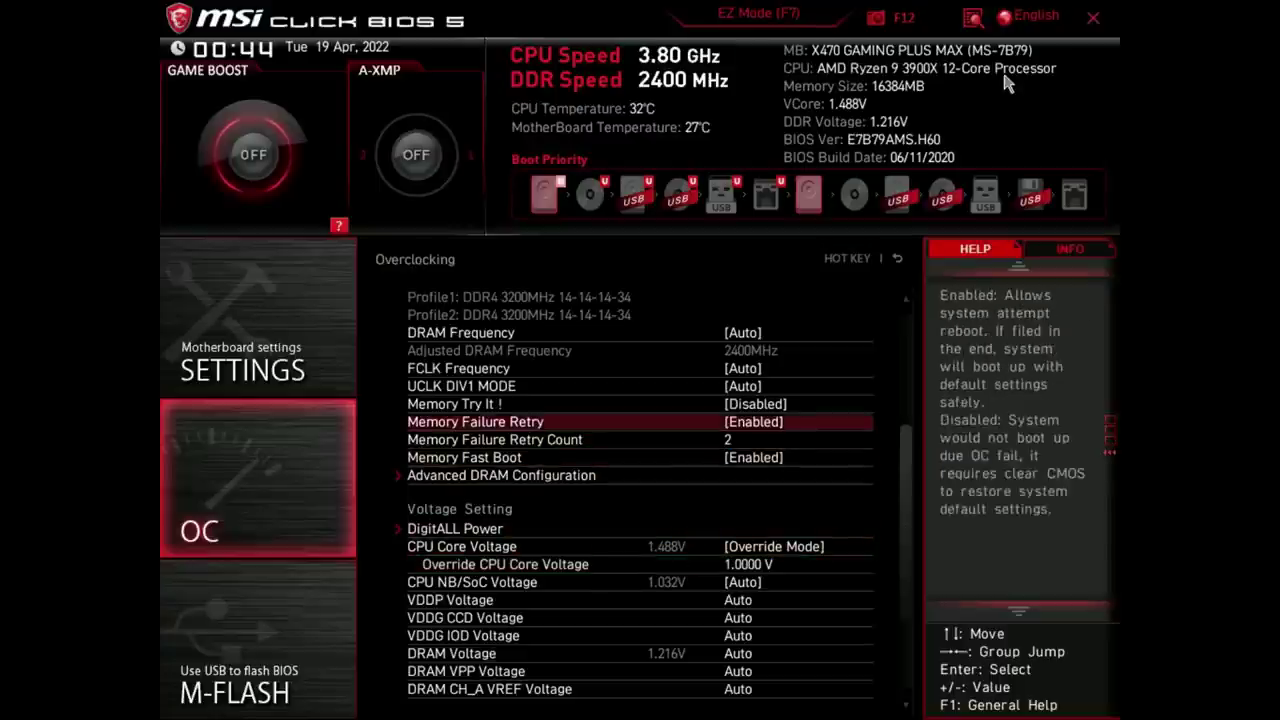
key("Up")
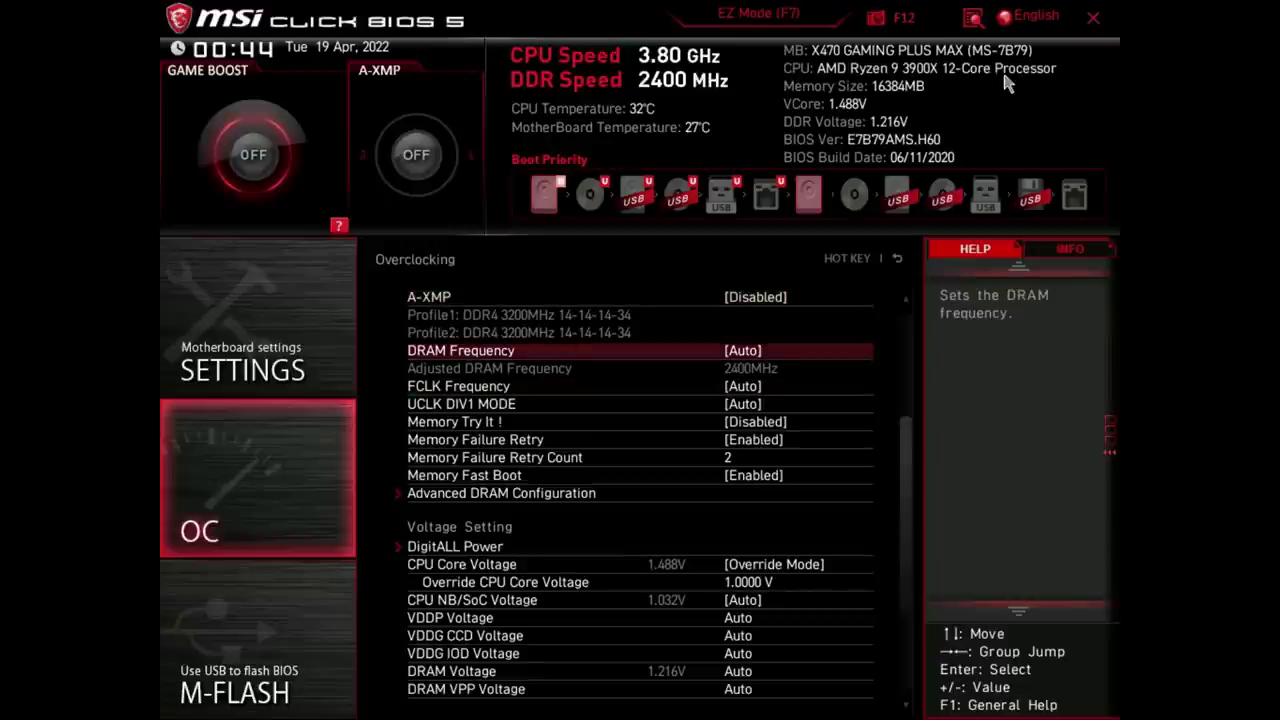
key("Return")
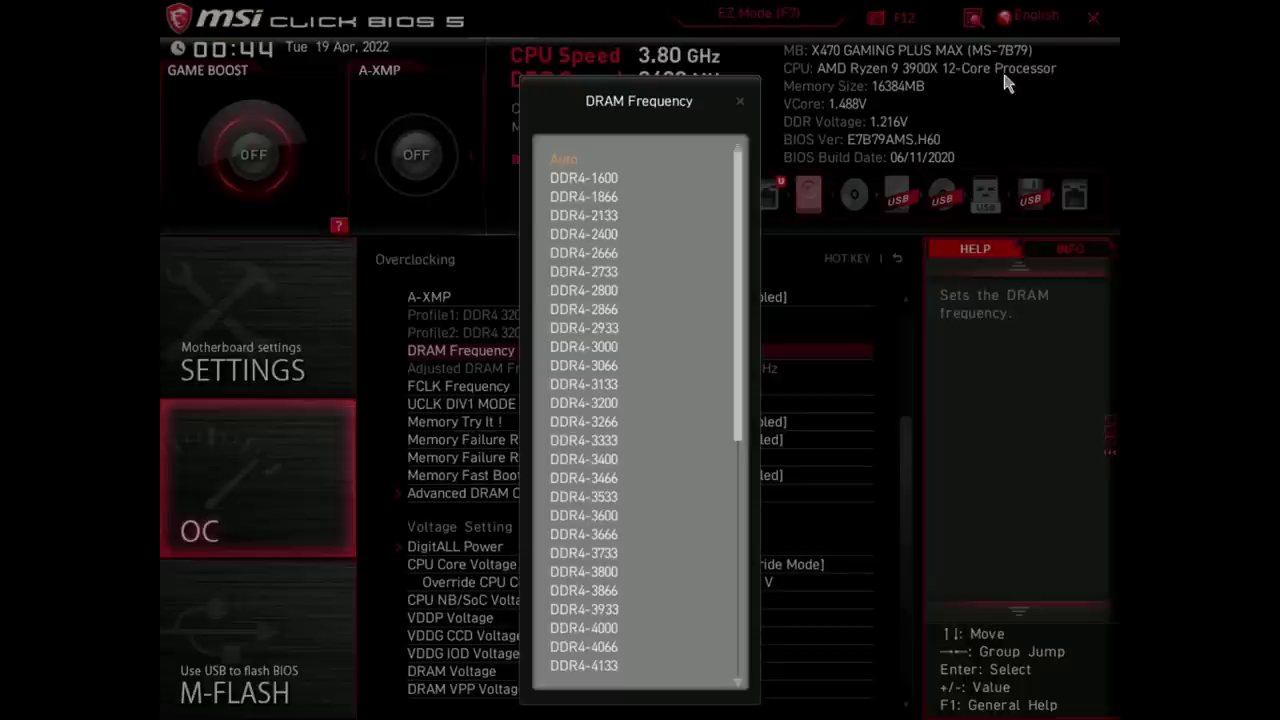
key("Escape")
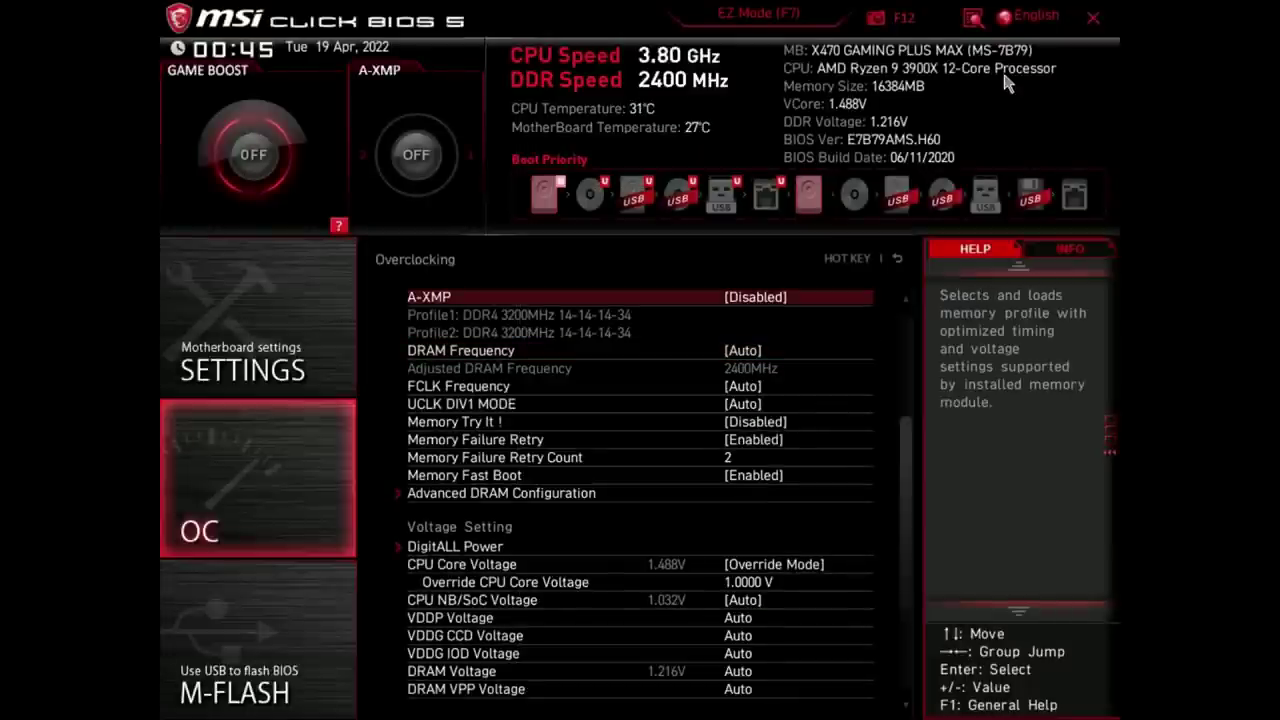
Recheck the CPU Ratio of 38.00 and request saving the configuration and exiting
key("Up")
key("Up")
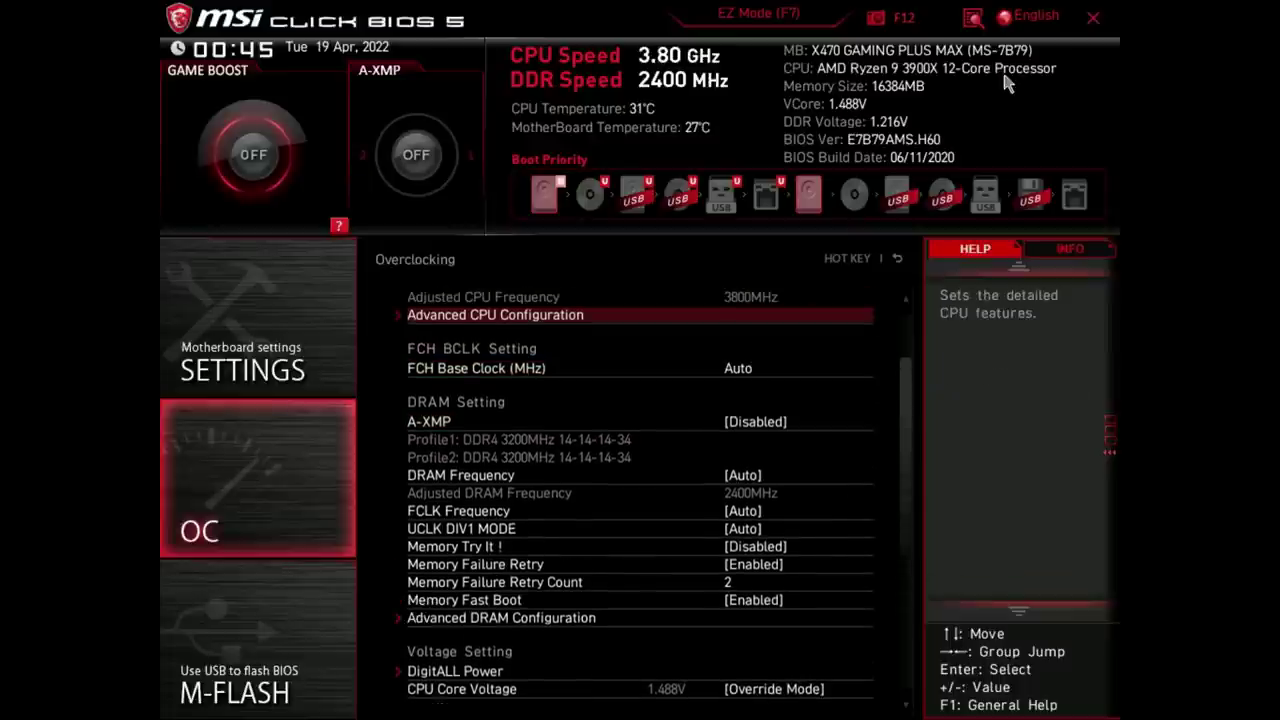
key("Up")
key("Up")
key("Up")
key("Up")
key("Down")
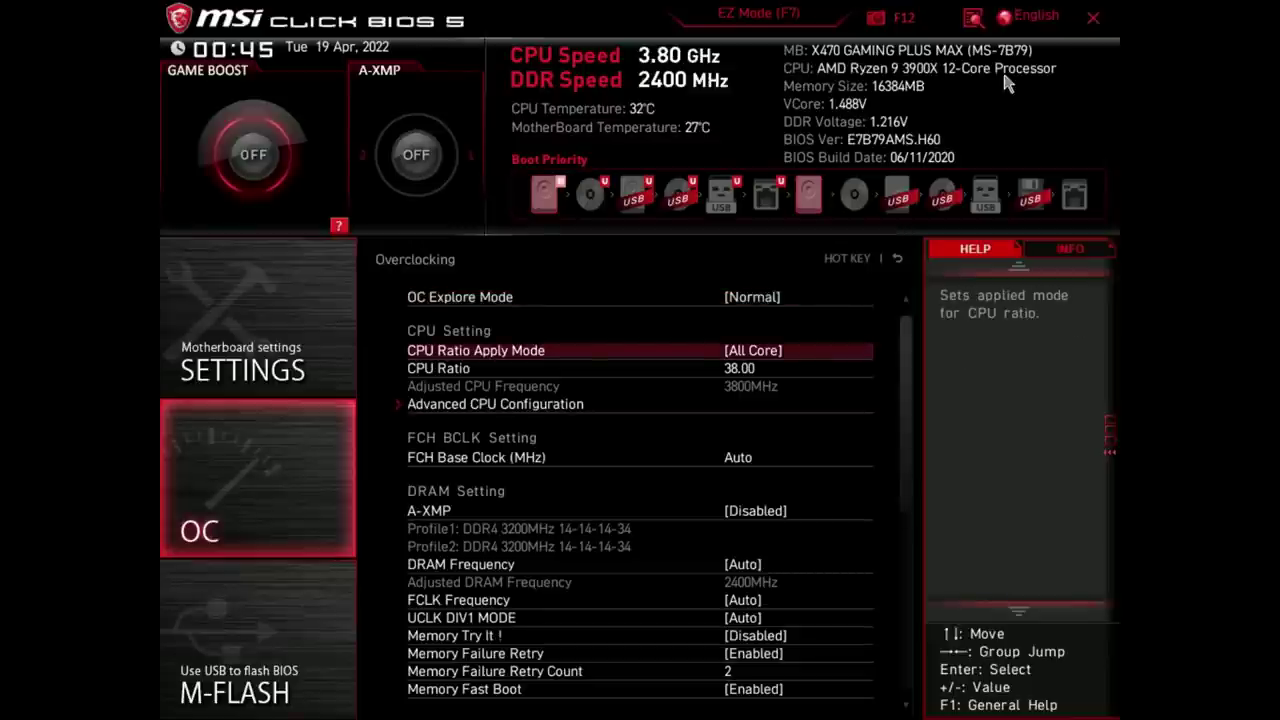
key("Down")
key("Return")
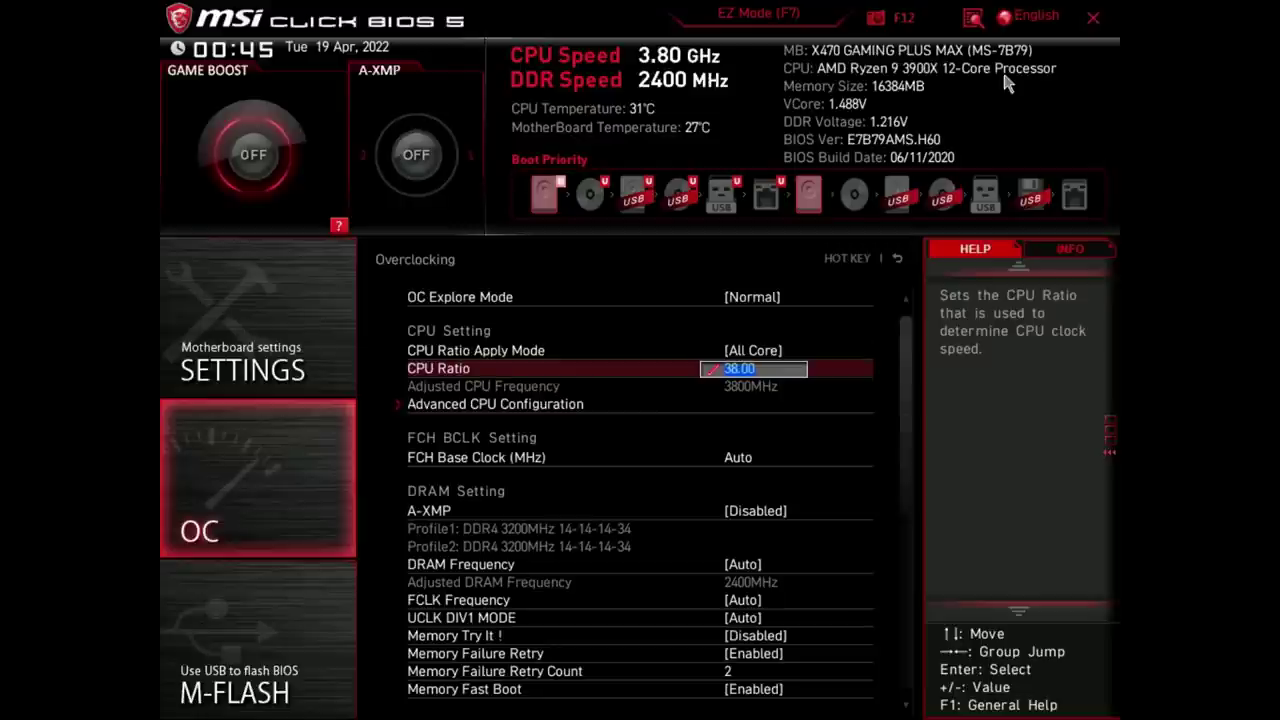
key("Return")
key("F10")
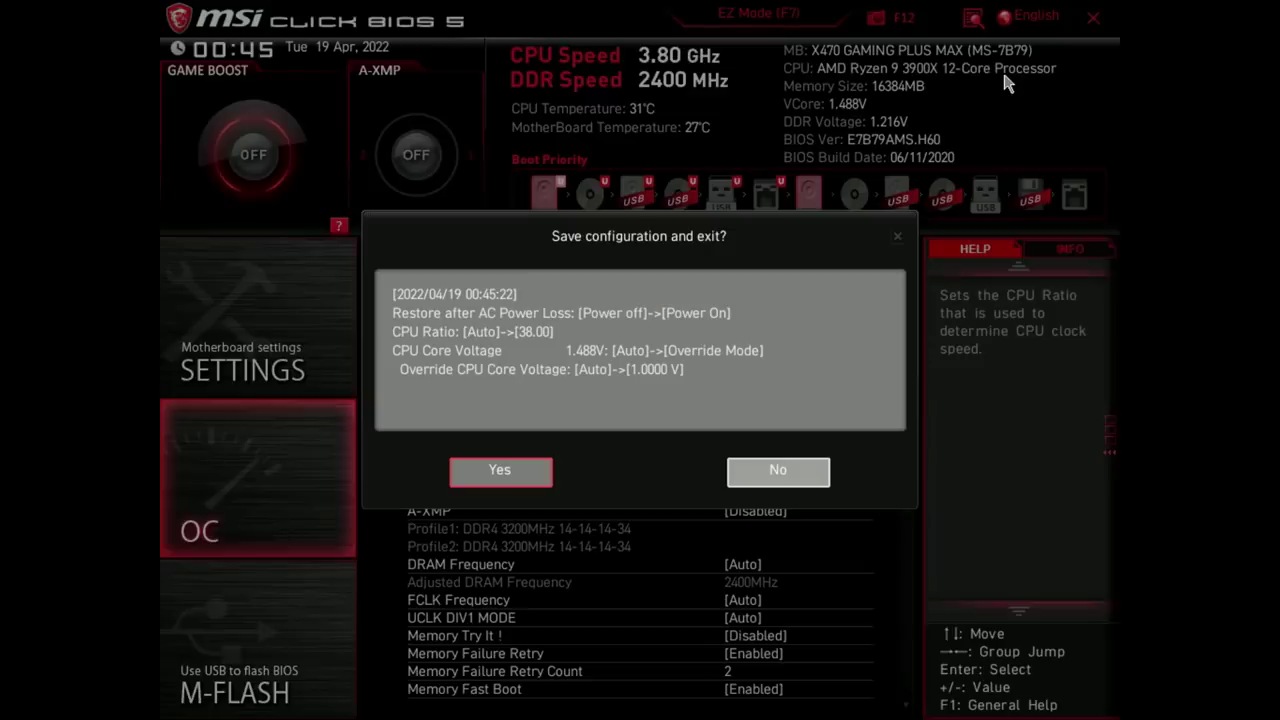